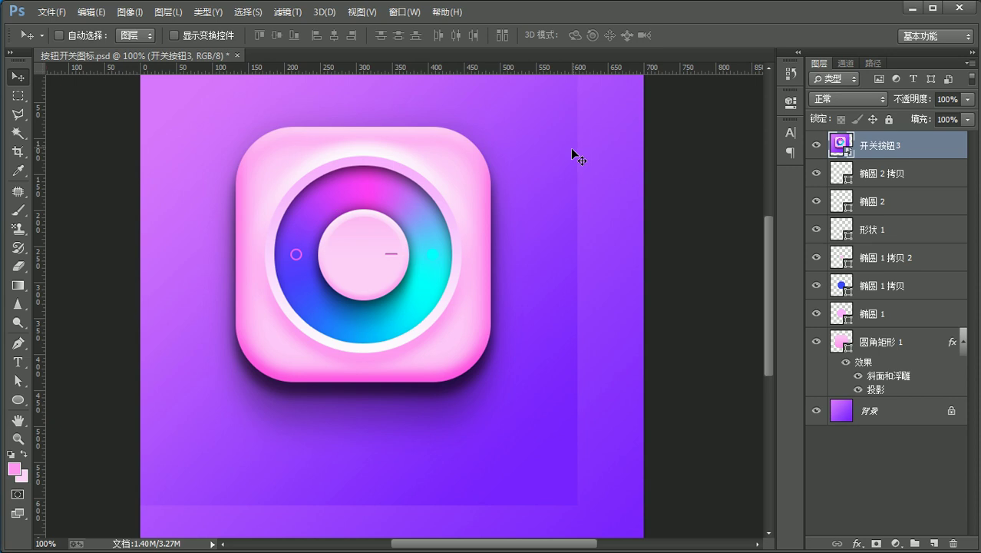
Step: Sample the reference ring's colours: near-white fefcff from its lower part as foreground and pink fab1ff from its upper part as background
click(14, 469)
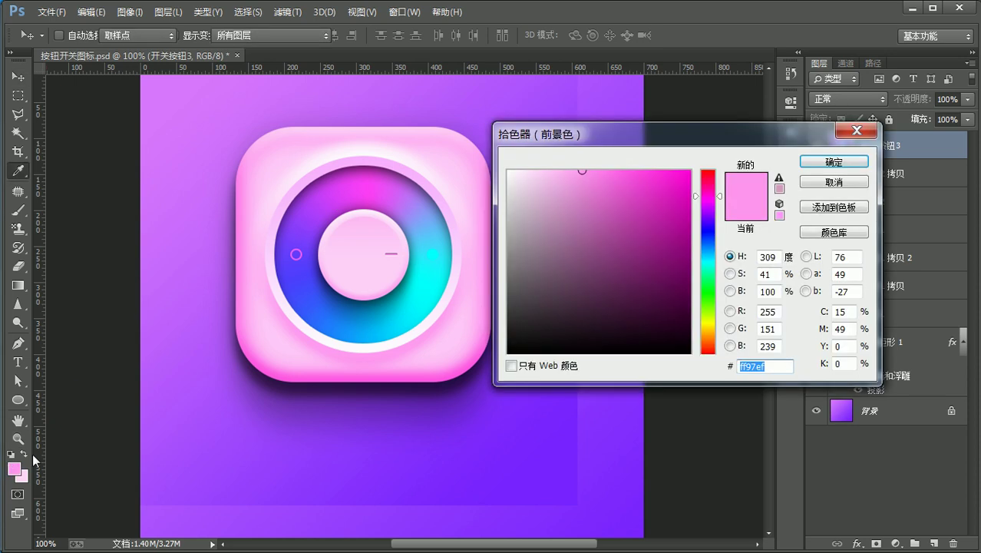
click(368, 350)
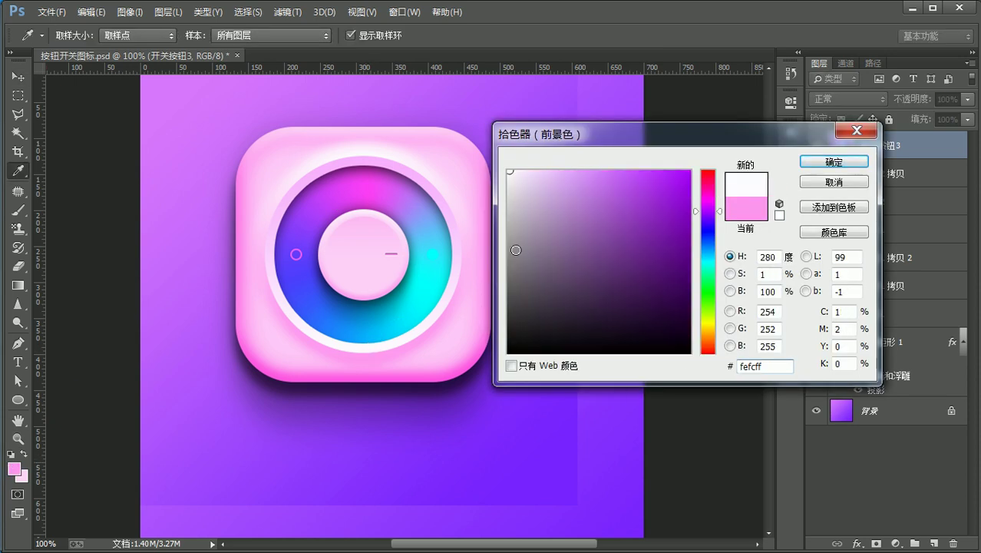
key(Escape)
key(v)
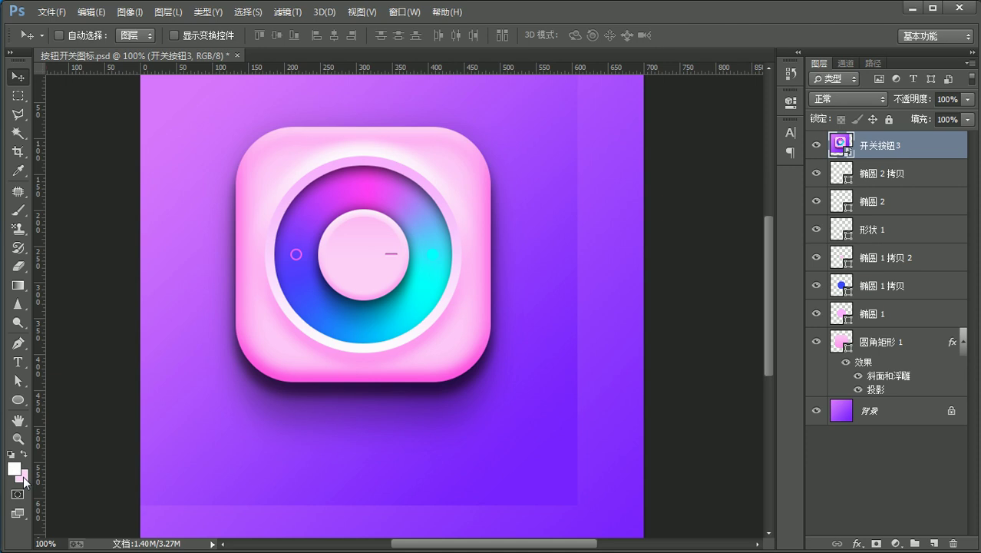
click(22, 476)
click(374, 155)
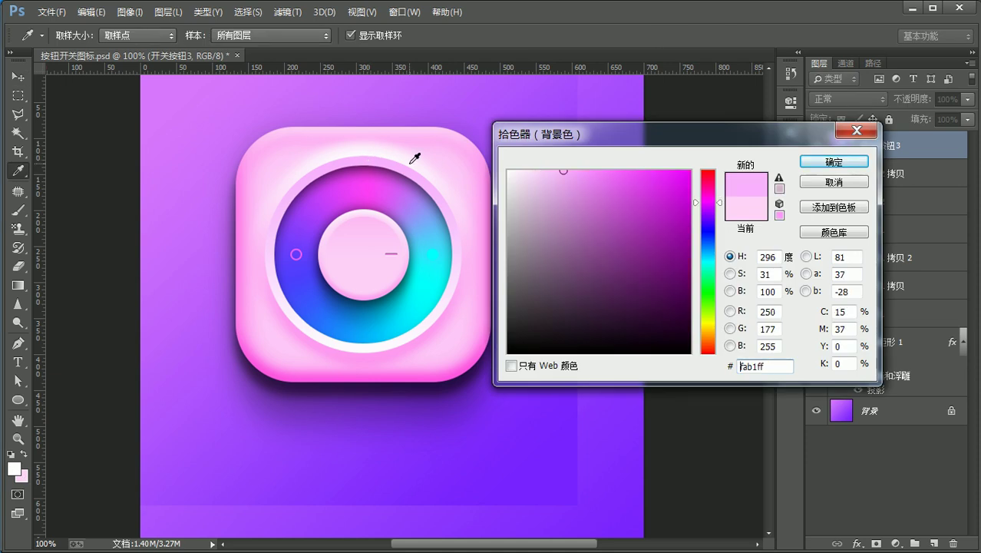
key(Return)
key(v)
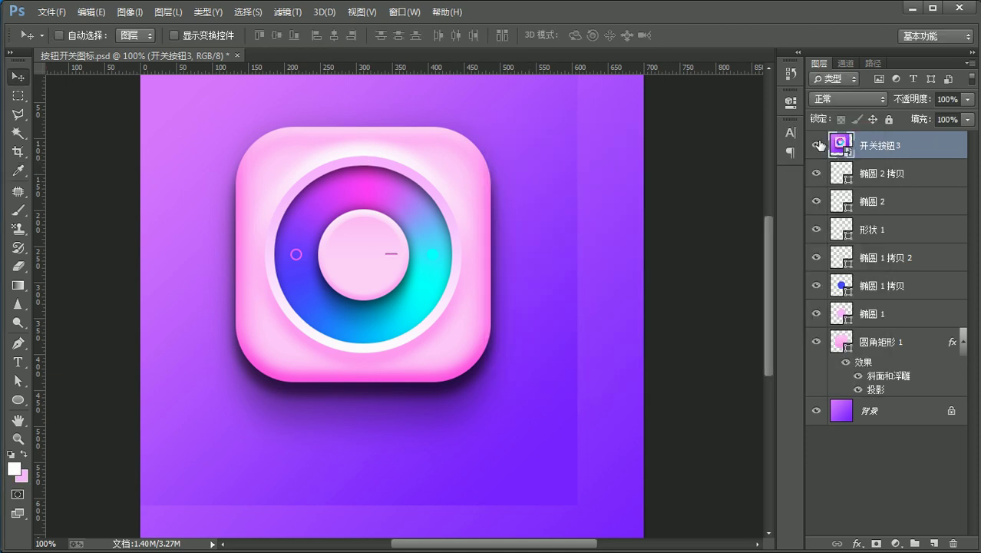
Step: Hide the 开关按钮3 reference layer and fill the 椭圆 1 ring with a linear foreground-to-background gradient at 90 degrees
click(816, 145)
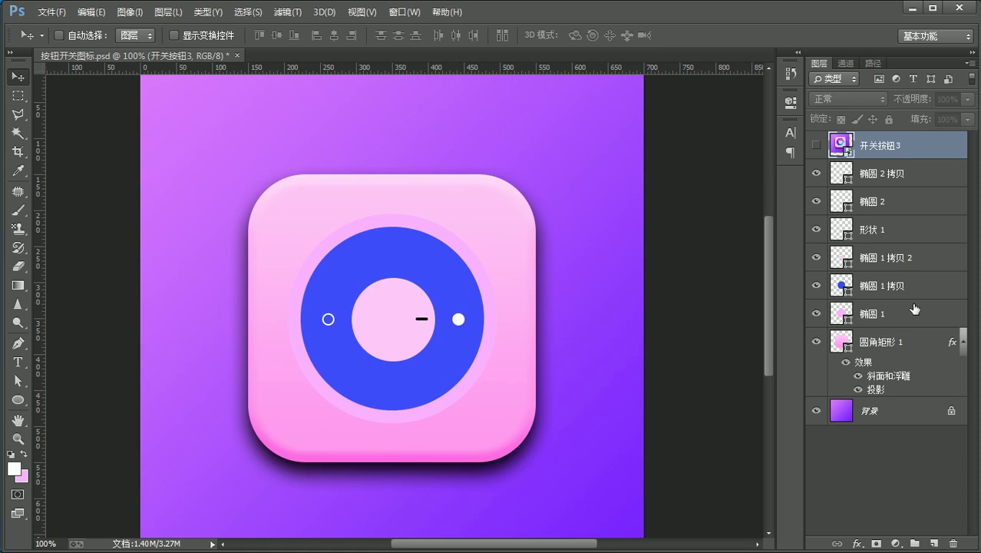
click(852, 313)
click(817, 313)
click(817, 313)
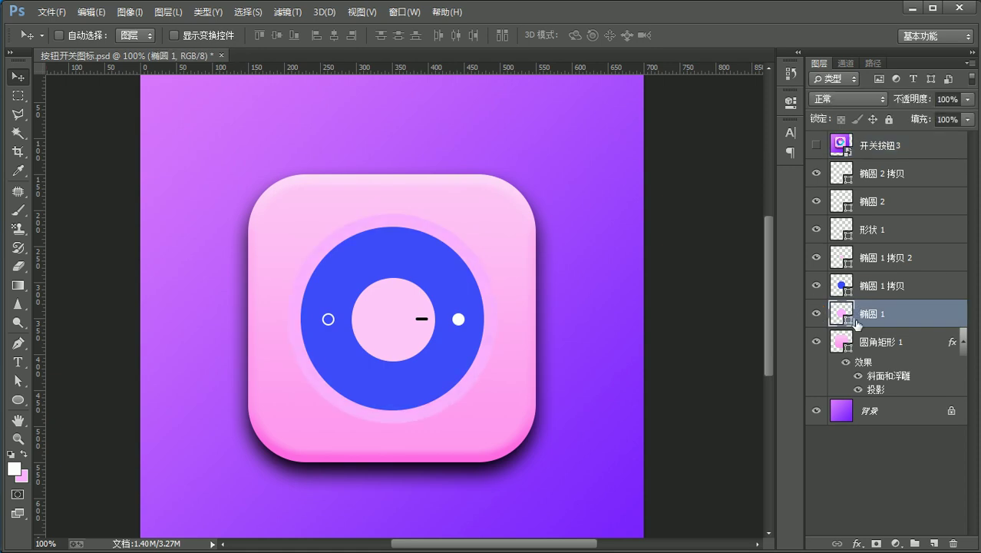
key(u)
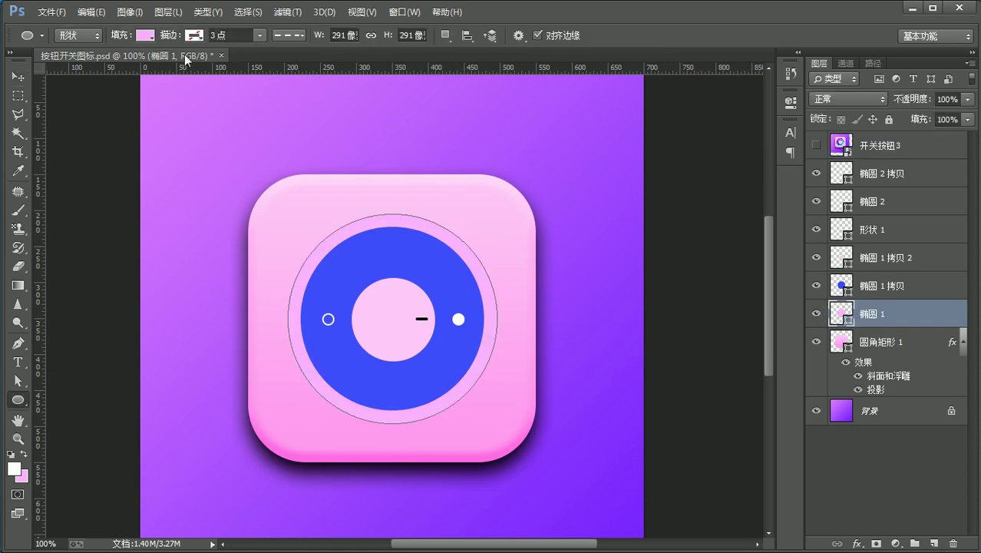
click(143, 36)
click(140, 63)
click(83, 112)
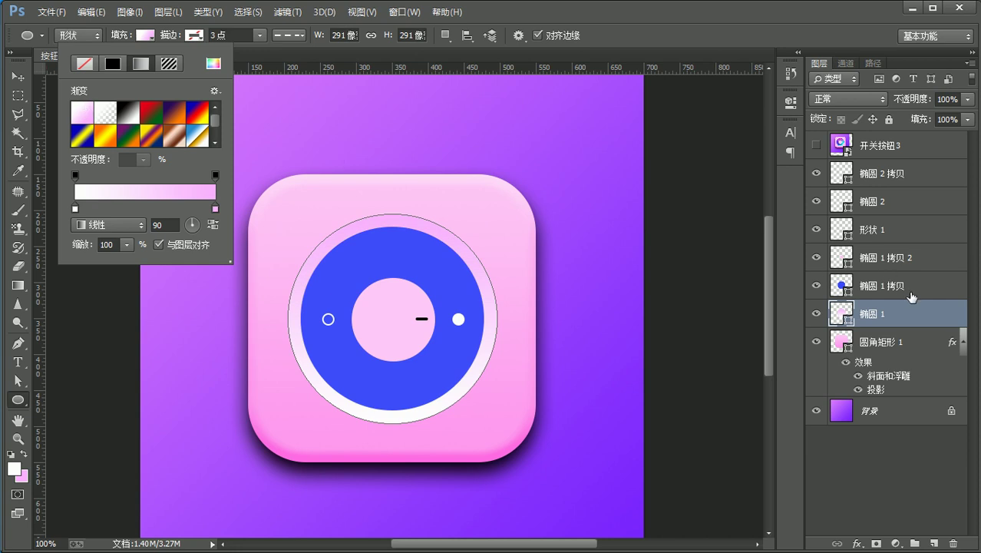
Step: Add a Bevel and Emboss effect to the 椭圆 1 layer with the Outer Bevel (外斜面) style and a size of 32 px
click(883, 288)
click(914, 321)
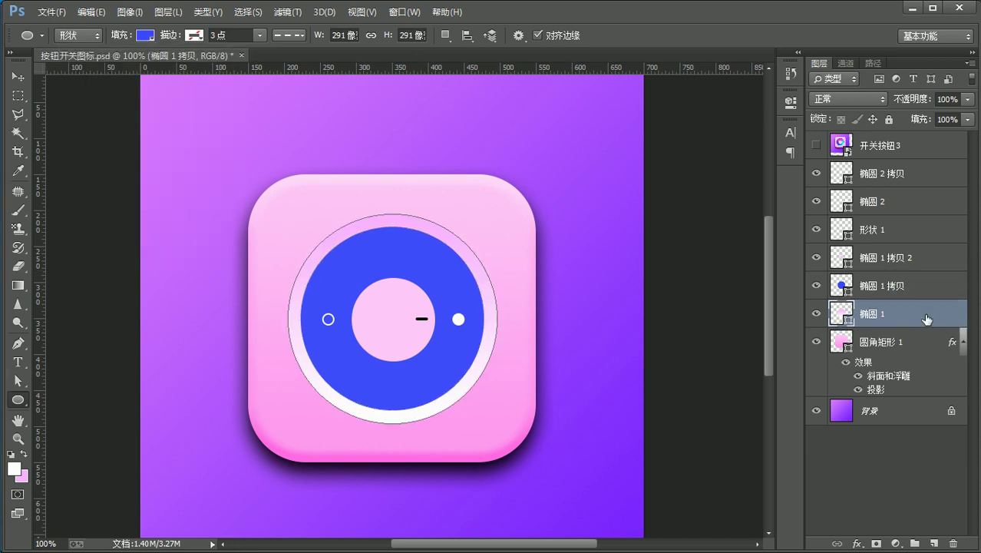
double_click(941, 313)
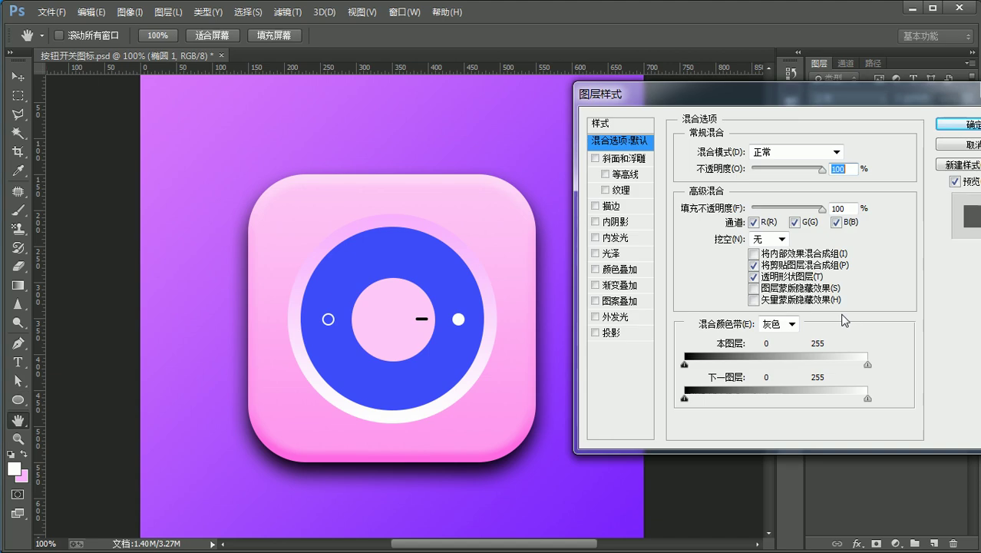
click(616, 161)
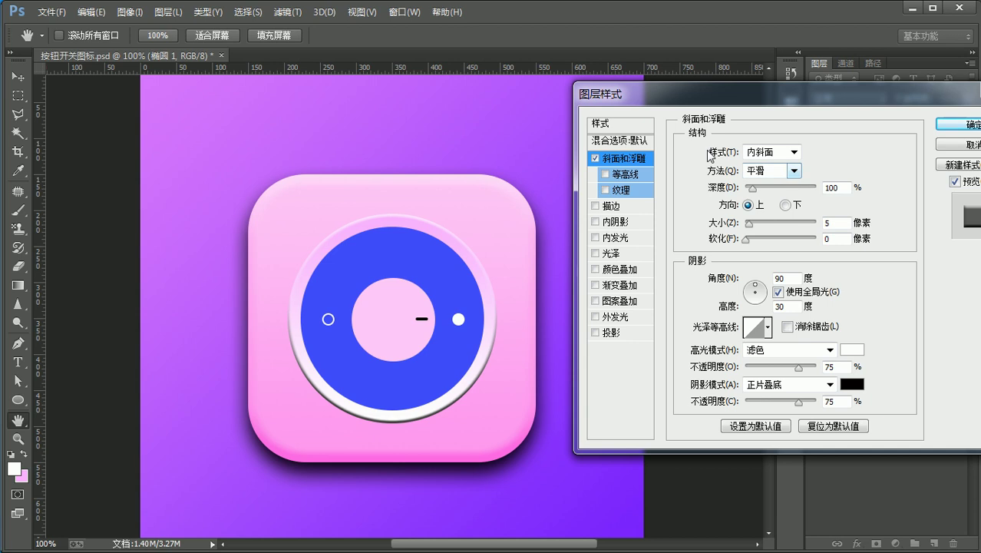
click(794, 152)
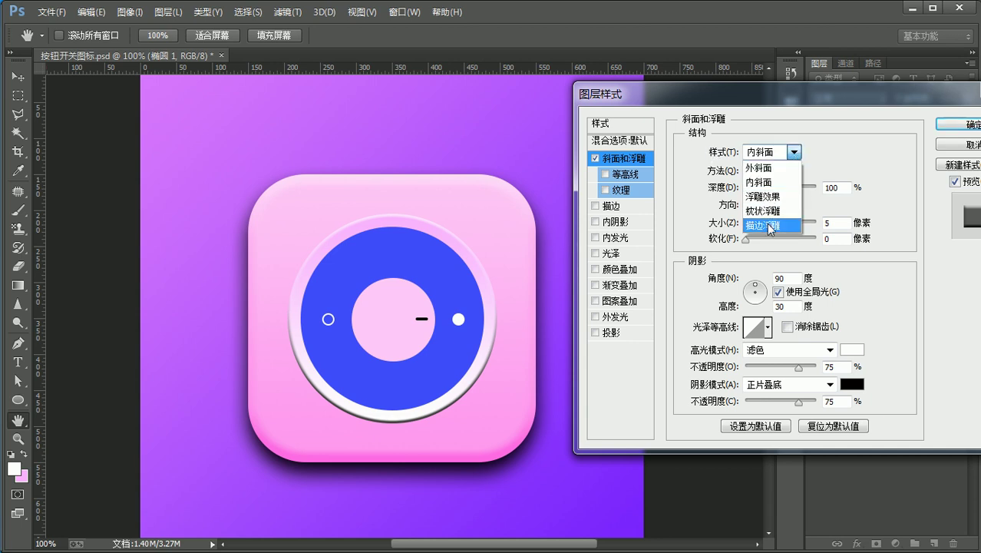
click(768, 166)
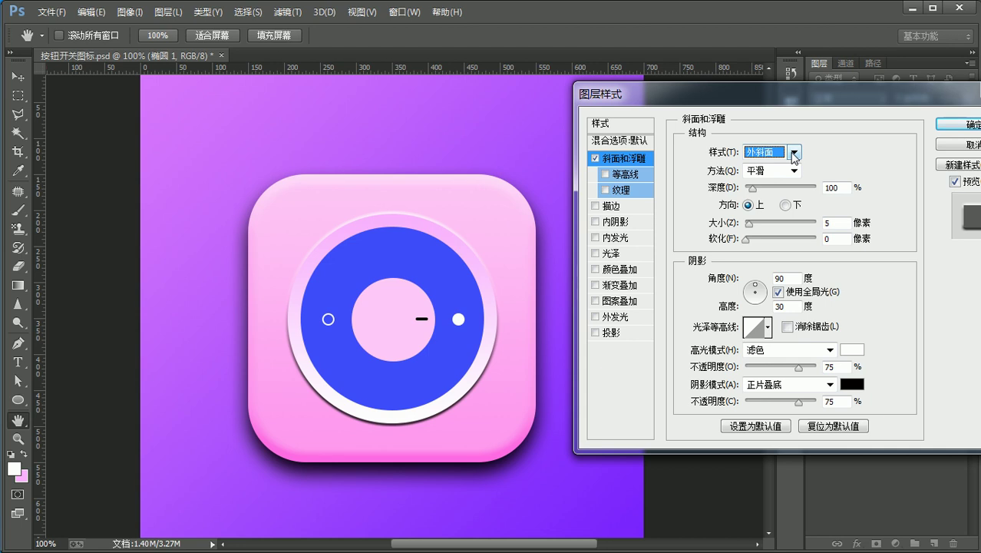
click(794, 152)
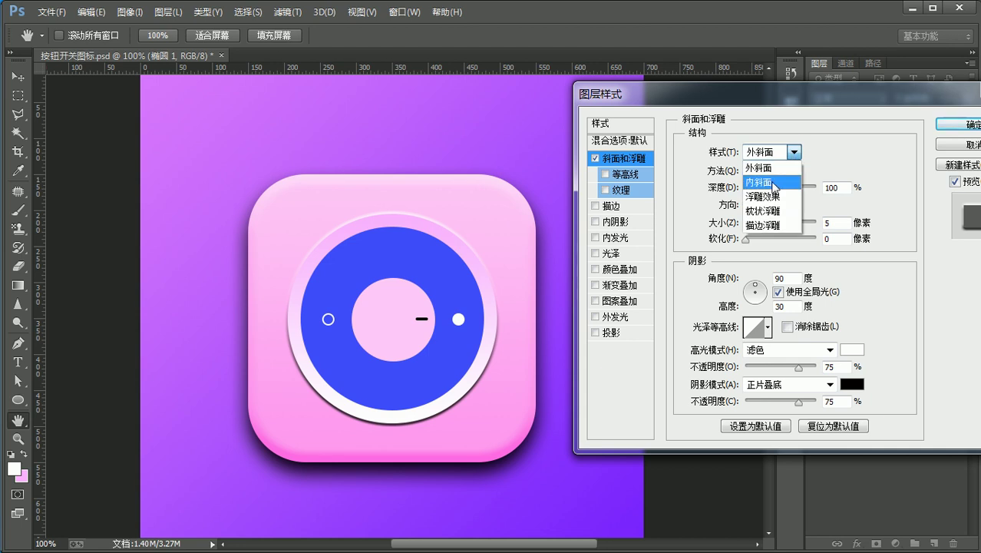
click(775, 167)
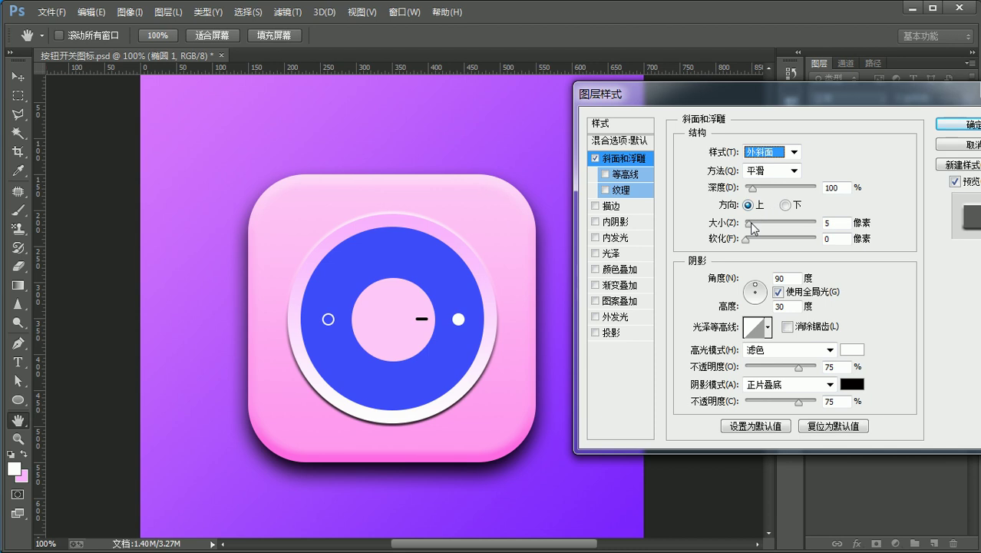
drag(749, 223, 757, 224)
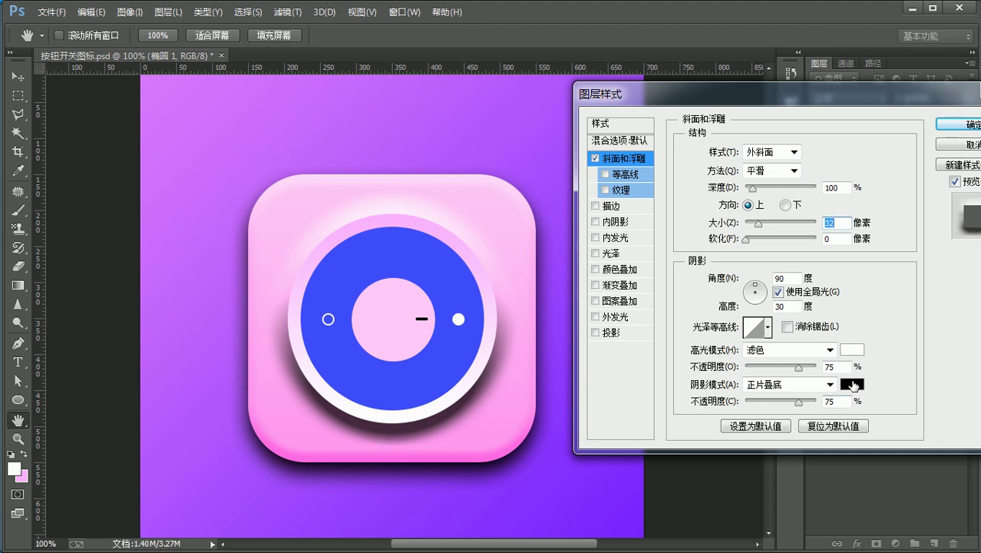
Step: Set the bevel's shadow colour to a lighter tint of the pink sampled from the icon's lower edge and apply the layer style
click(852, 384)
click(420, 456)
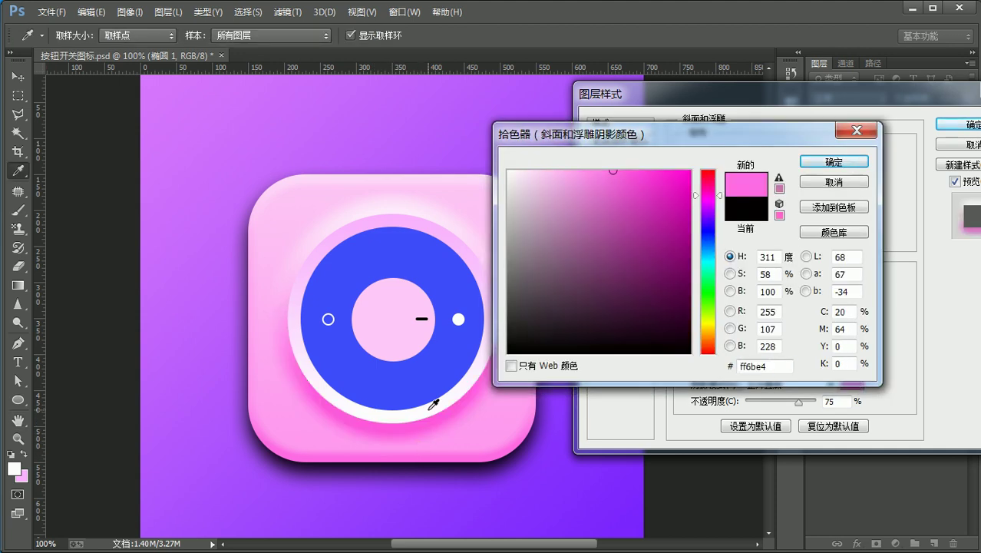
drag(667, 133, 756, 112)
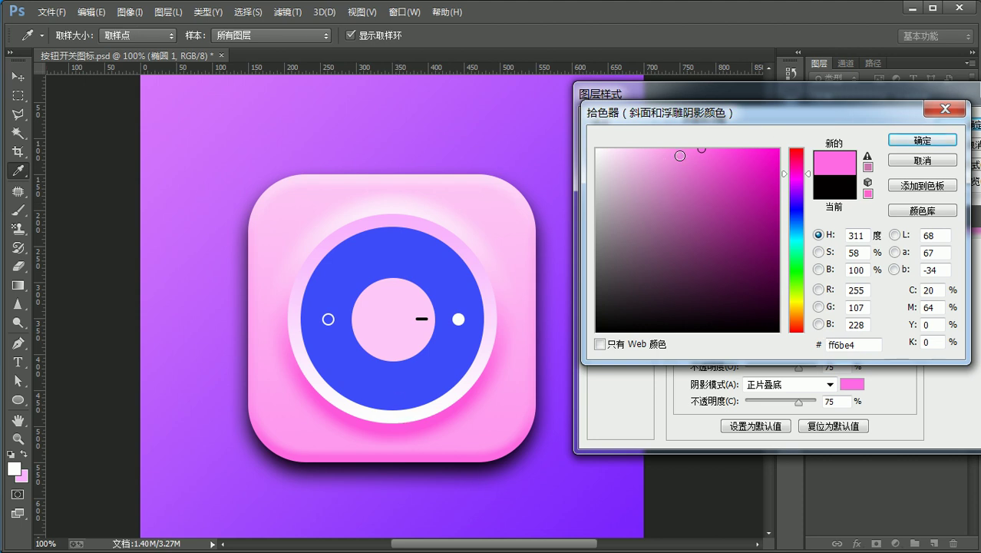
drag(680, 155, 658, 152)
key(Return)
key(space)
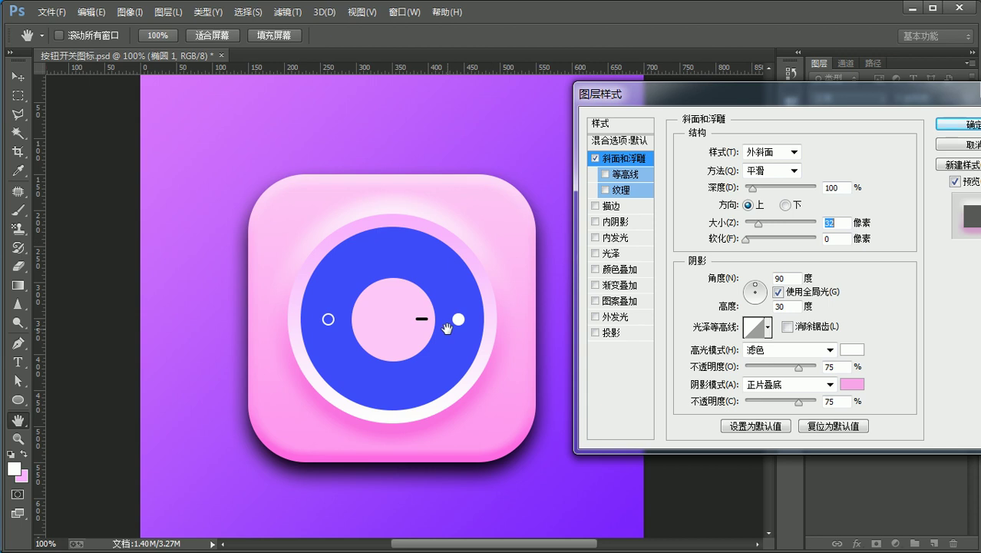
key(space)
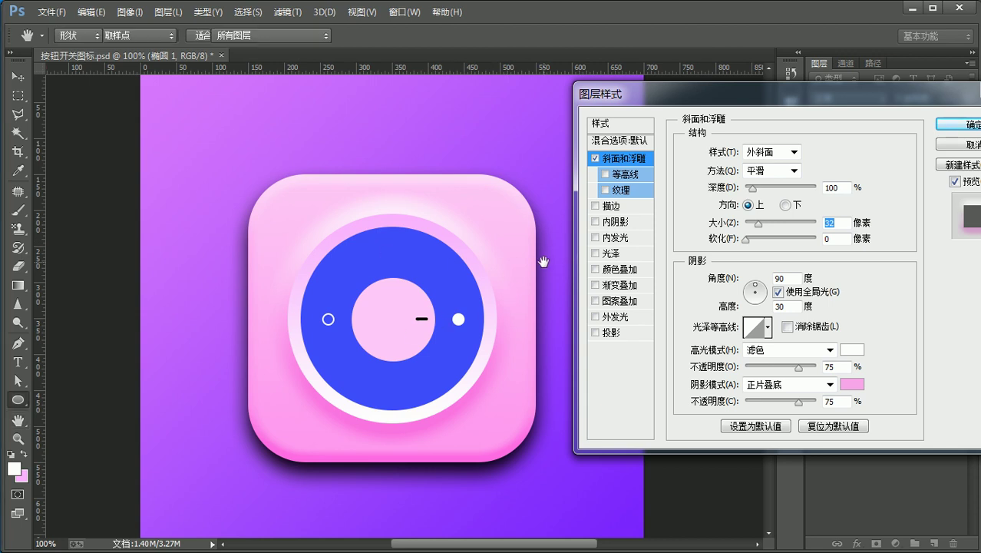
key(Return)
Step: Compare the ring with the reference image by toggling the 开关按钮3 layer's visibility, leaving the reference shown
click(816, 145)
click(879, 145)
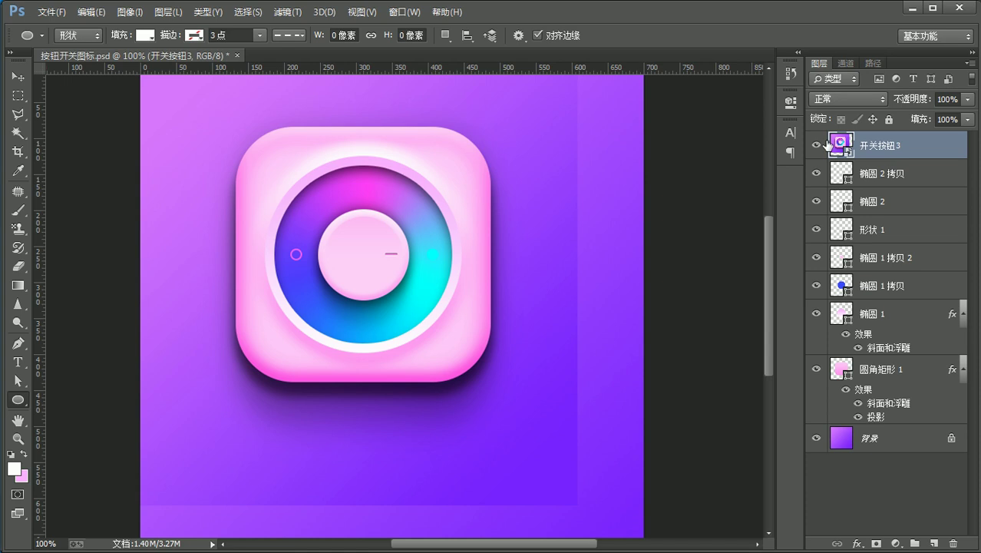
click(816, 145)
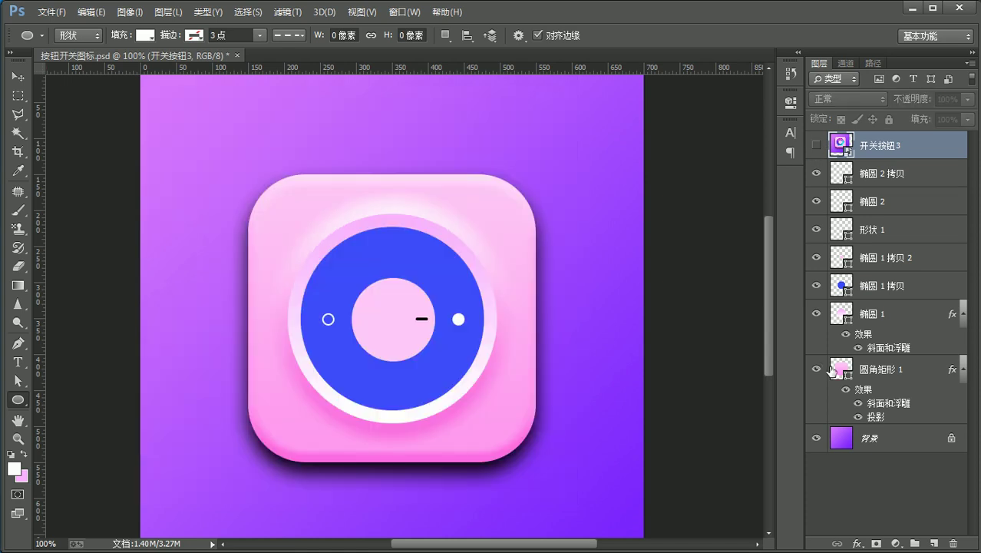
key(v)
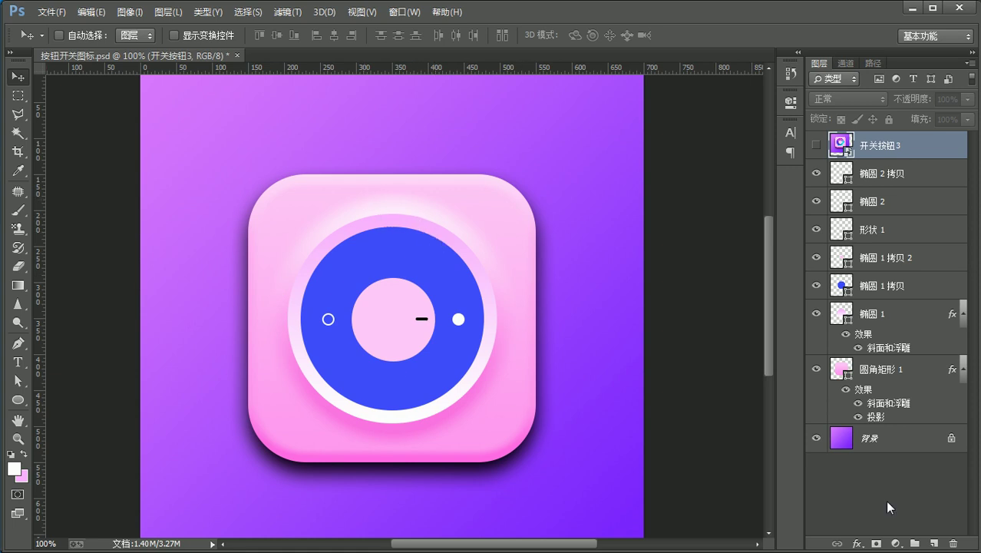
click(817, 144)
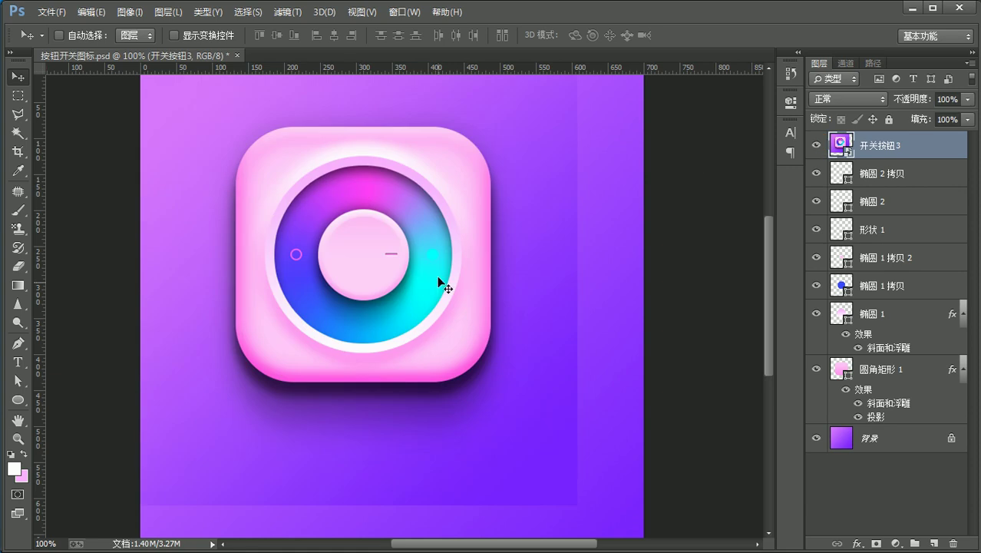
mouse_move(307, 187)
mouse_down()
mouse_move(331, 345)
mouse_move(445, 308)
mouse_move(452, 206)
mouse_move(328, 163)
mouse_up()
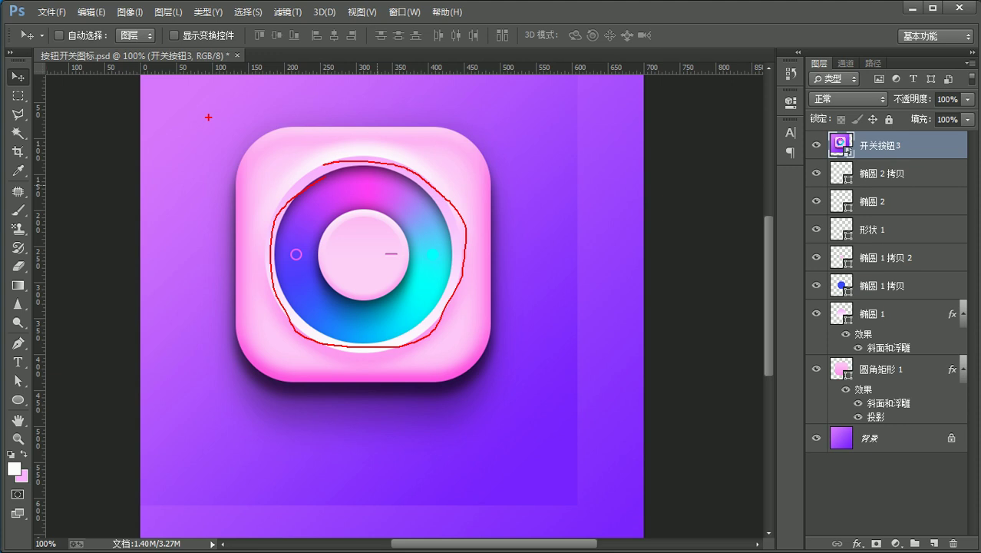
drag(250, 105, 328, 176)
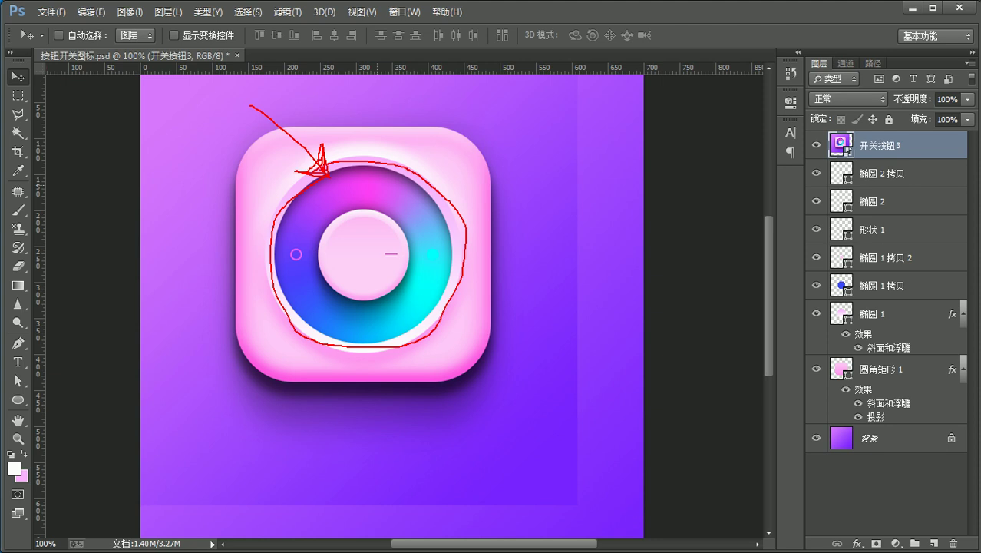
key(Escape)
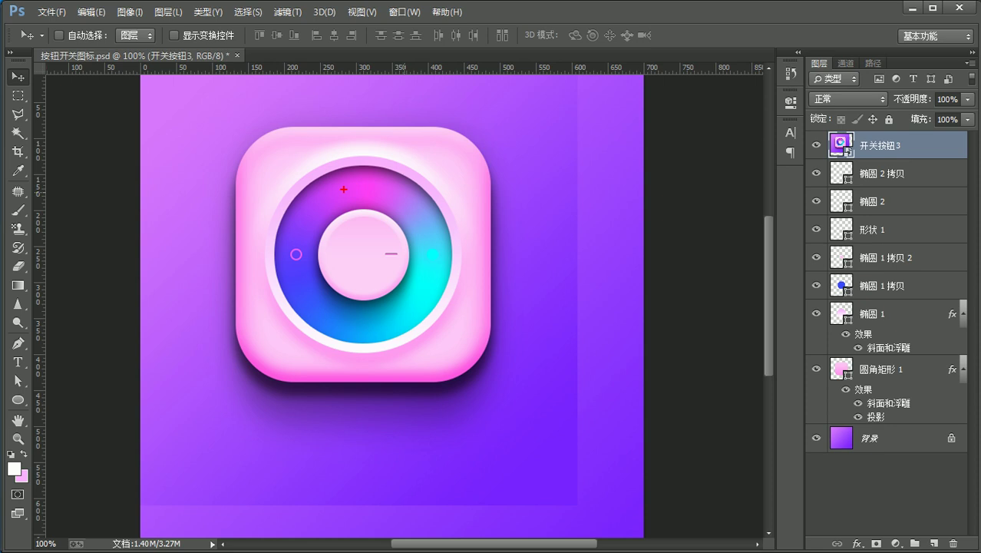
drag(296, 264, 292, 286)
mouse_move(430, 272)
mouse_down()
mouse_move(423, 291)
mouse_move(436, 275)
mouse_up()
mouse_move(364, 179)
mouse_down()
mouse_move(355, 190)
mouse_move(373, 189)
mouse_move(296, 232)
mouse_up()
drag(346, 314, 383, 299)
drag(273, 224, 281, 234)
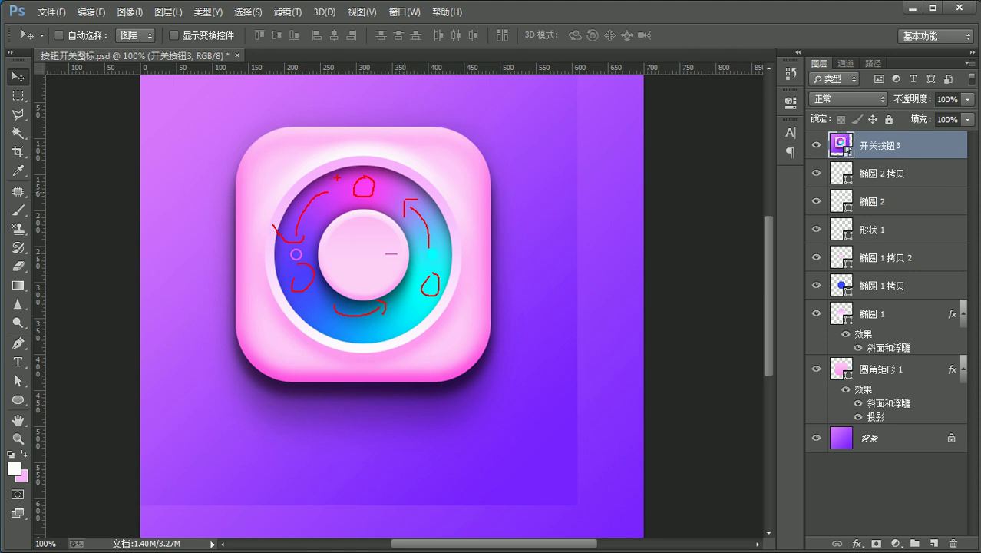
drag(271, 233, 342, 176)
mouse_move(443, 204)
mouse_down()
mouse_move(415, 169)
mouse_move(351, 159)
mouse_move(299, 169)
mouse_move(270, 219)
mouse_up()
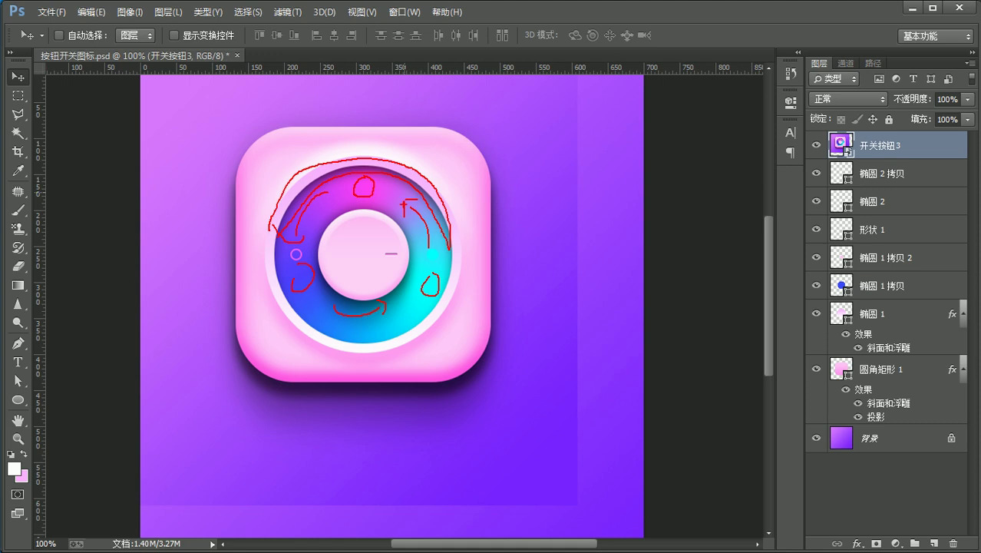
key(Escape)
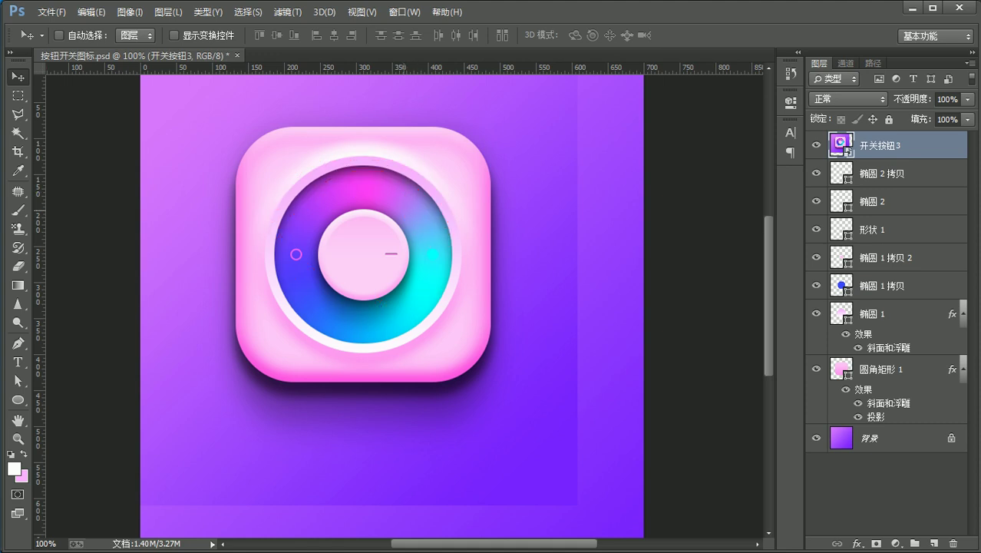
mouse_move(352, 194)
mouse_down()
mouse_move(318, 307)
mouse_move(425, 302)
mouse_move(416, 233)
mouse_move(371, 194)
mouse_up()
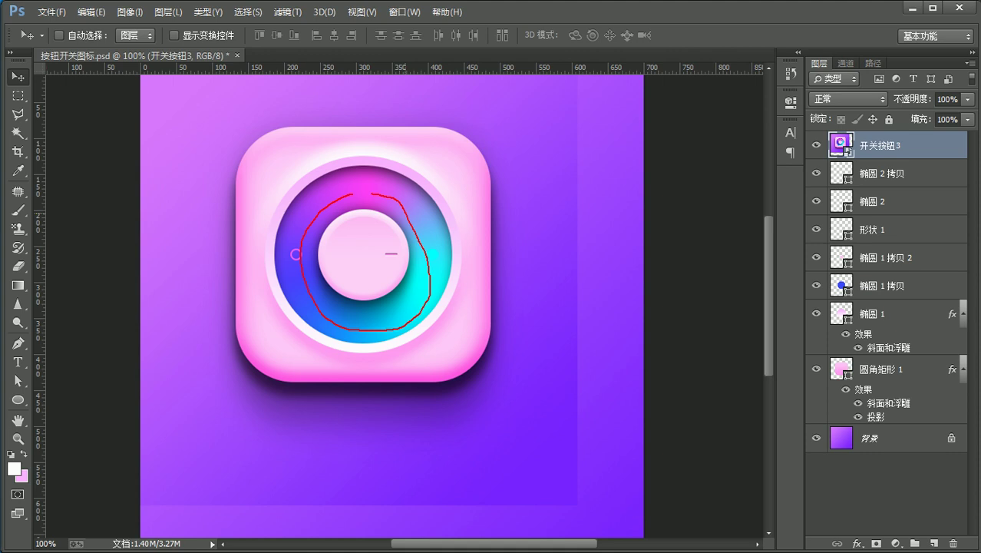
mouse_move(274, 249)
mouse_down()
mouse_move(294, 208)
mouse_move(330, 180)
mouse_move(393, 181)
mouse_up()
mouse_move(453, 227)
mouse_down()
mouse_move(414, 171)
mouse_move(326, 156)
mouse_move(273, 200)
mouse_move(264, 255)
mouse_move(364, 153)
mouse_up()
key(Escape)
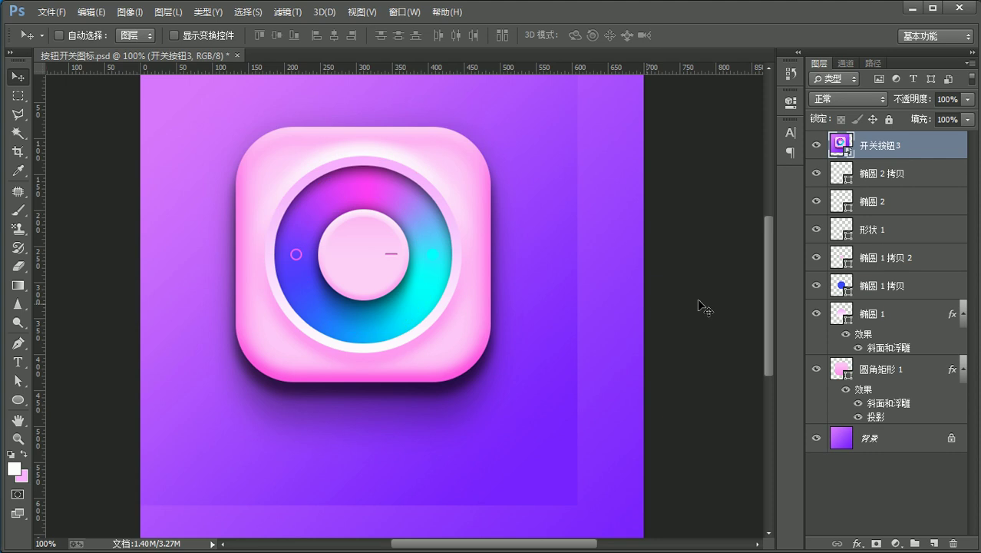
Step: Fill the 椭圆 1 拷贝 dial with a black-to-white angle (角度) gradient and hide the 开关按钮3 reference layer
click(900, 282)
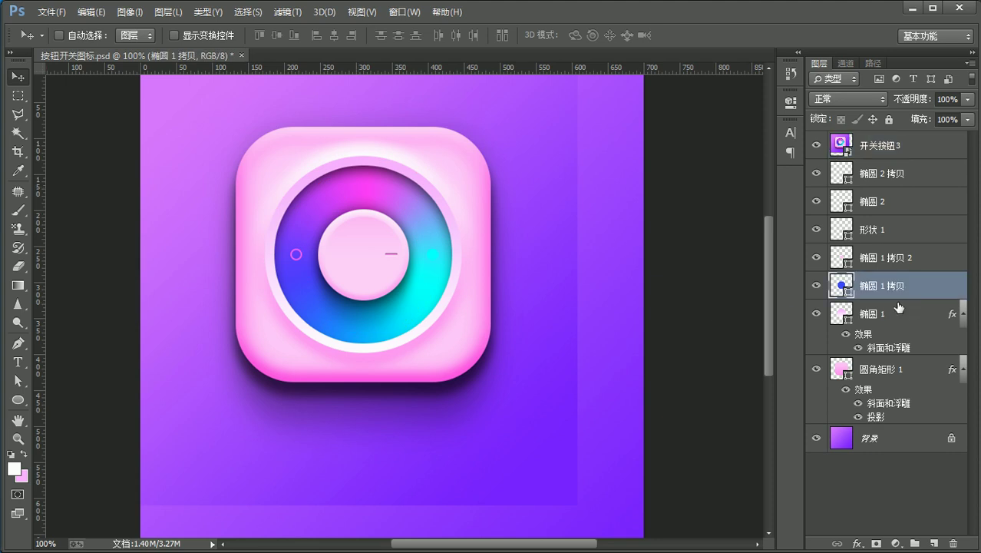
key(u)
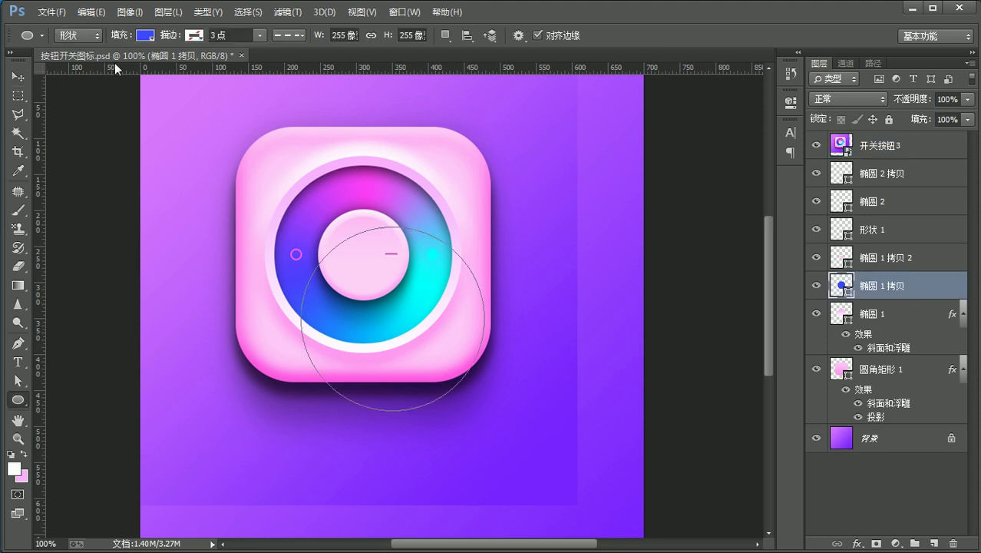
click(142, 35)
click(141, 63)
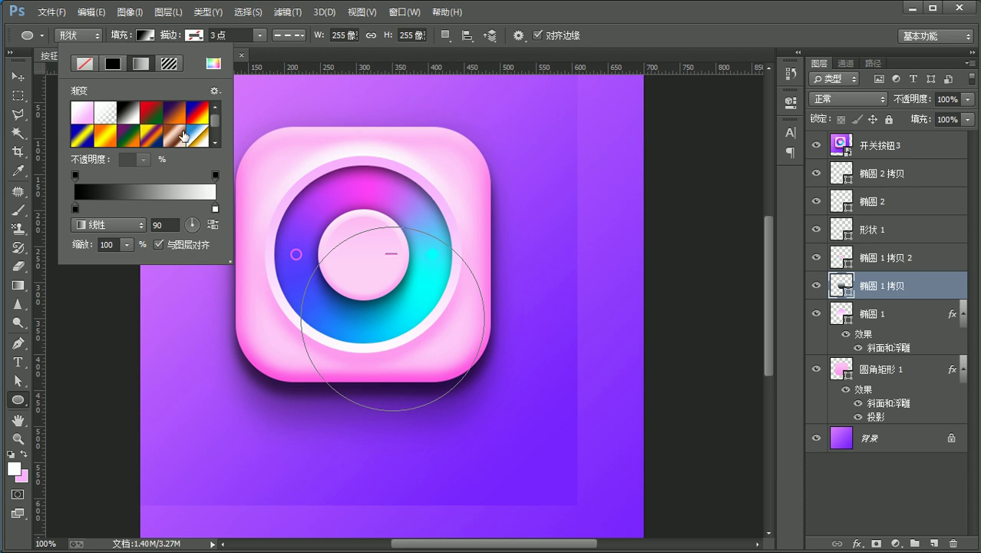
click(107, 225)
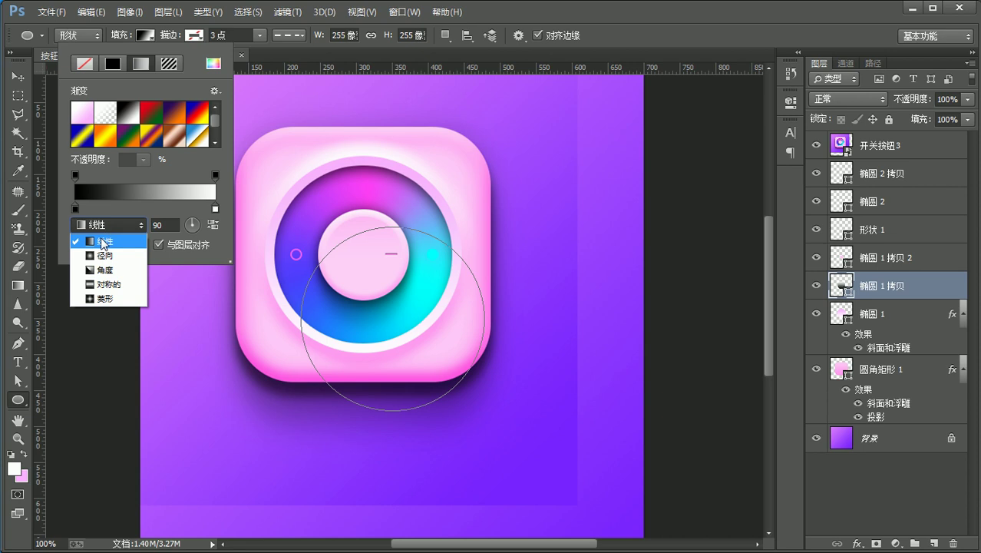
click(105, 269)
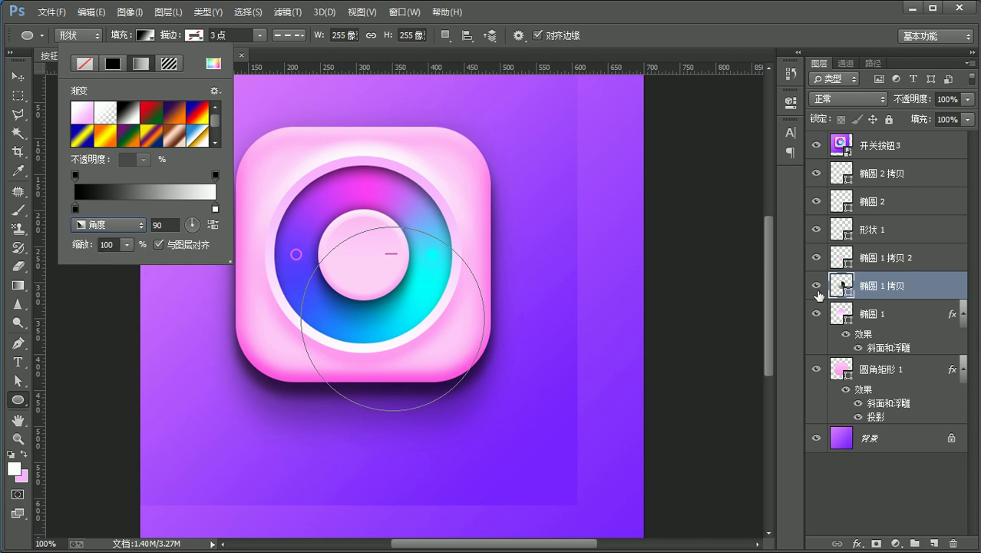
click(816, 144)
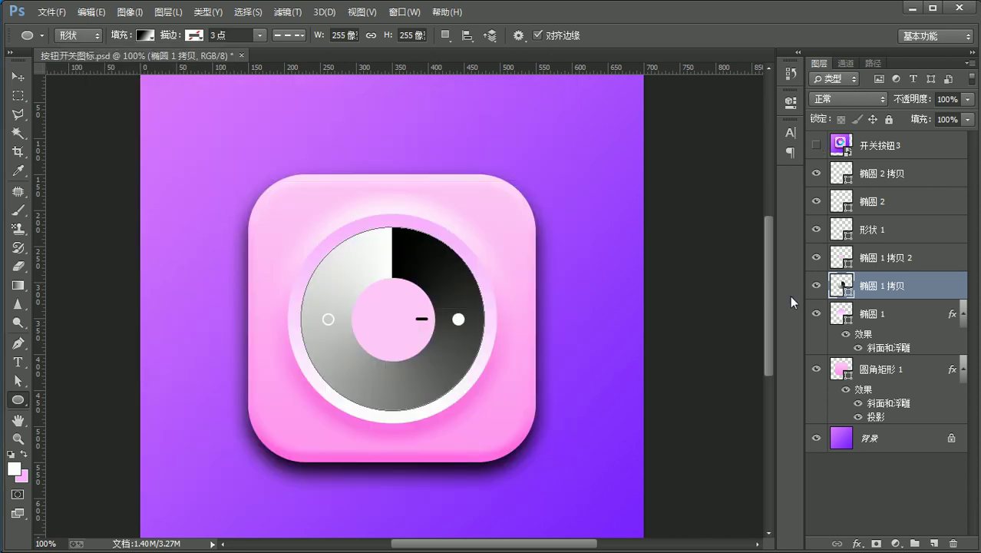
Step: Show the 开关按钮3 reference layer, scale it down to well under half size and place it in the canvas's upper-left corner
click(816, 144)
click(883, 145)
key(ctrl+t)
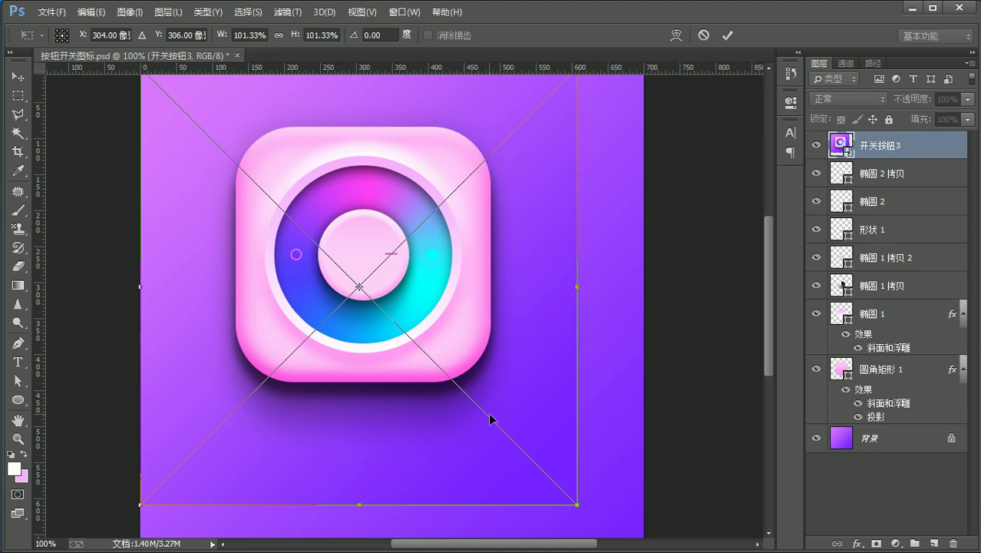
drag(577, 500, 339, 317)
key(Return)
drag(301, 194, 241, 157)
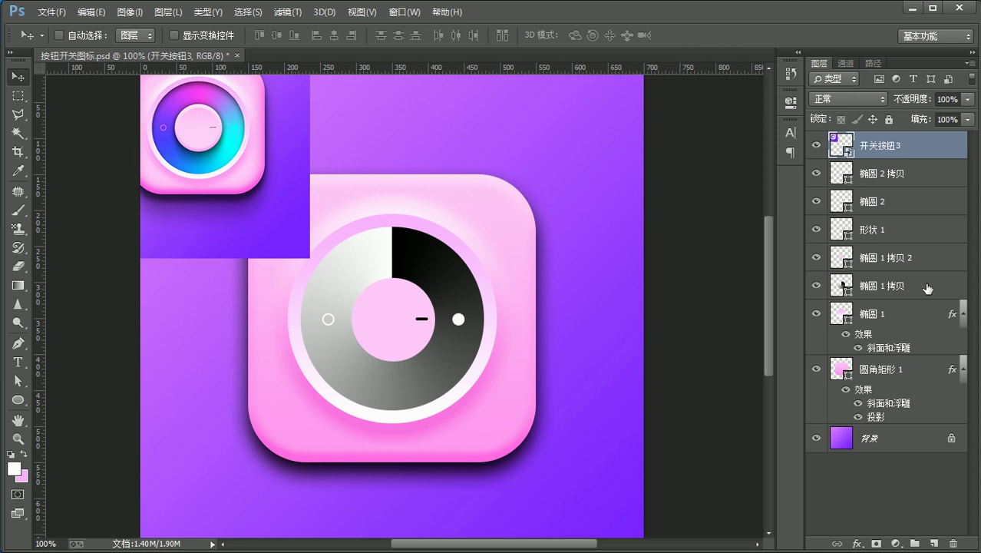
Step: Edit the gradient fill of 椭圆 1 拷贝 and set its start stop to pink ff42fb, based on the reference dial's upper pink
click(841, 291)
double_click(842, 286)
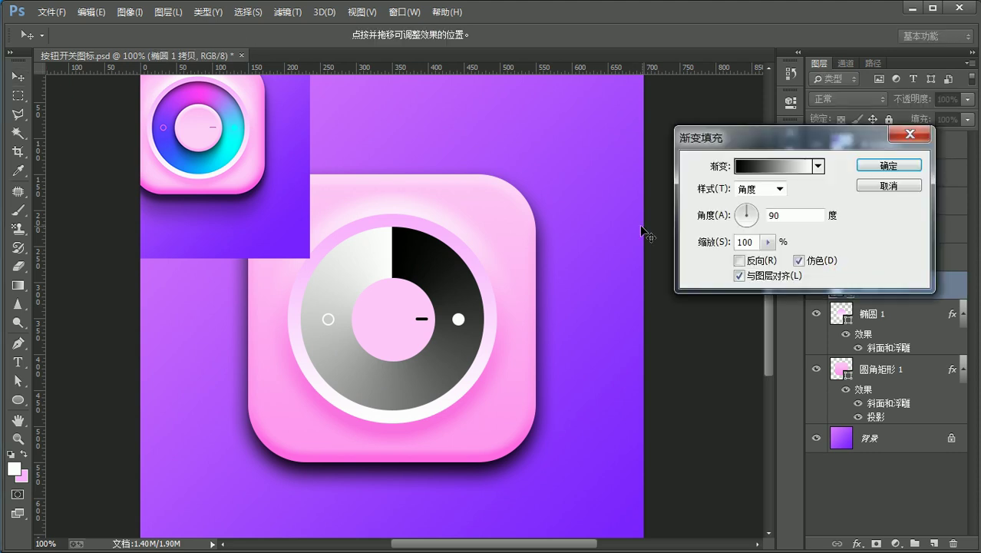
click(758, 165)
drag(621, 130, 691, 129)
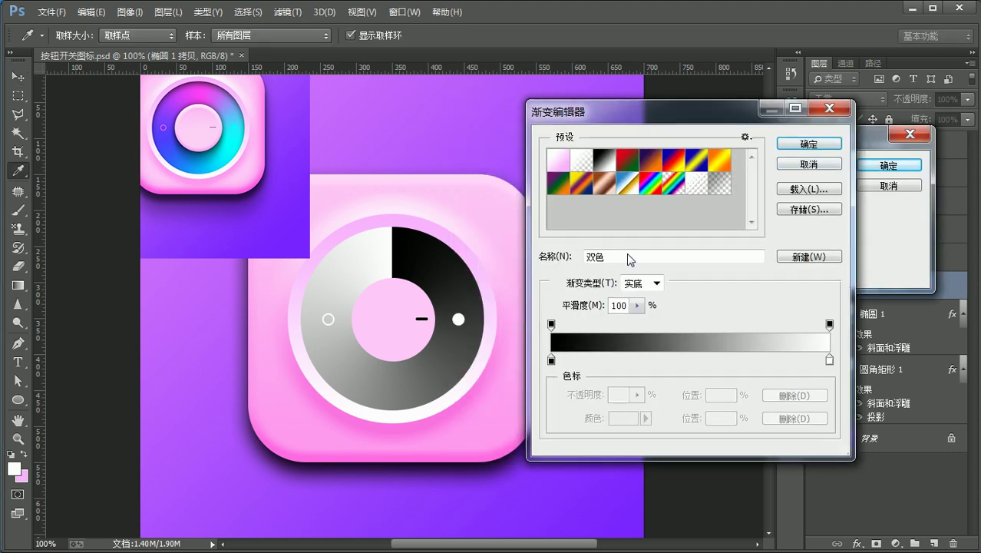
double_click(551, 361)
click(204, 88)
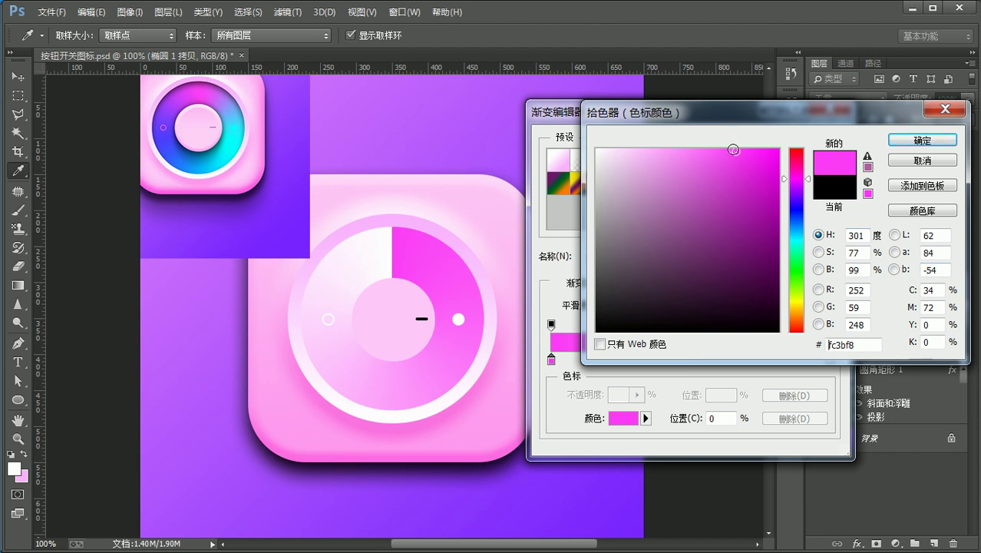
drag(732, 149, 732, 140)
key(Return)
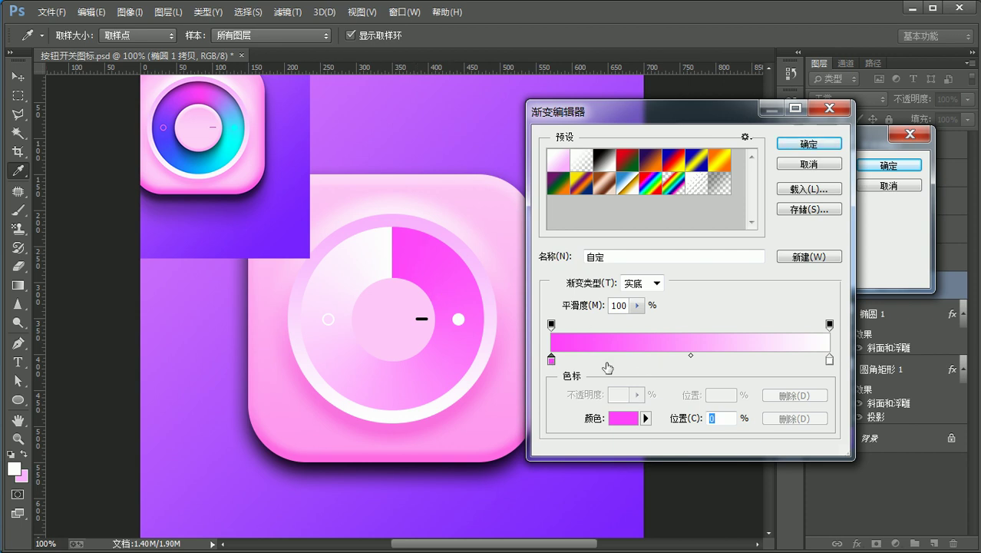
Step: Add a cyan stop and, nearer the gradient's end, a blue 463cf2 stop, both sampled from the reference dial
click(655, 355)
double_click(654, 357)
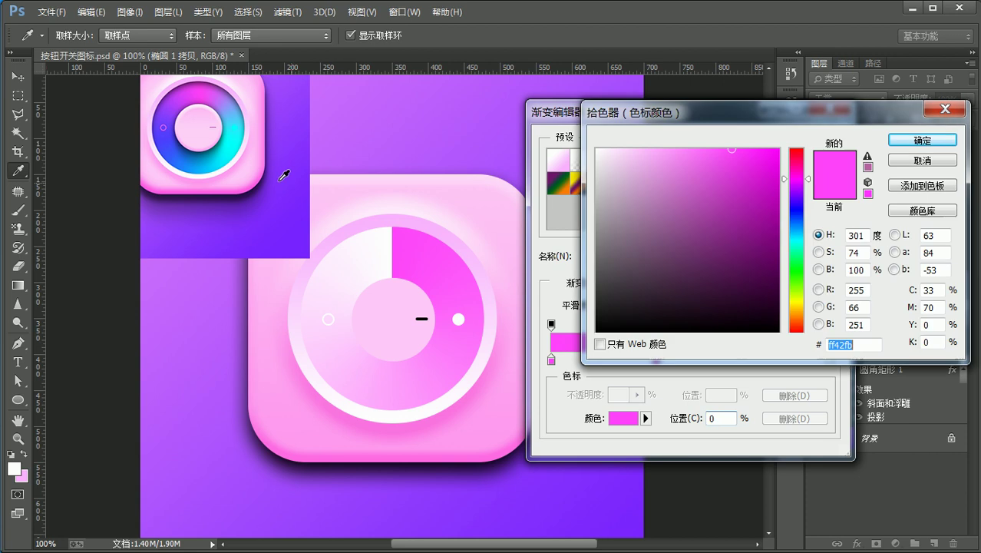
click(235, 143)
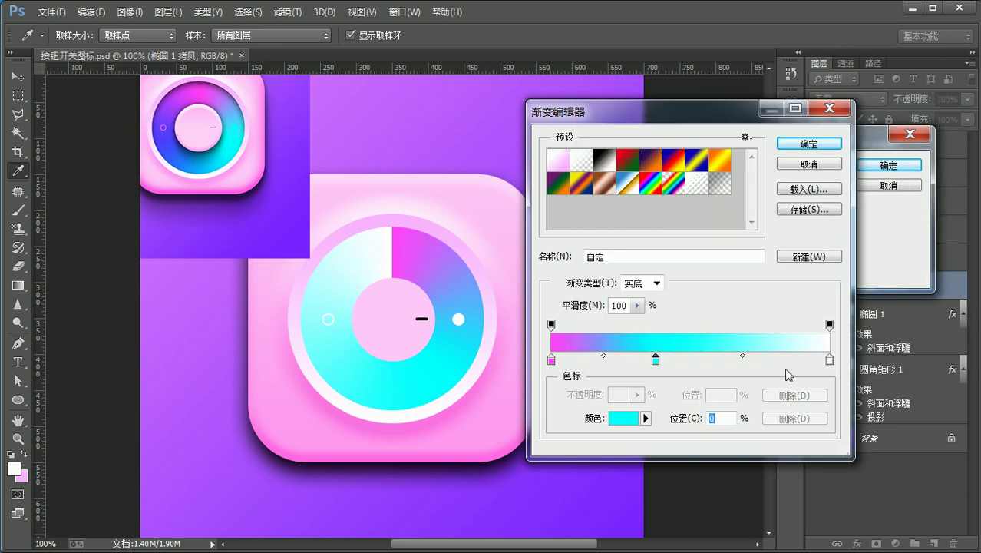
click(755, 359)
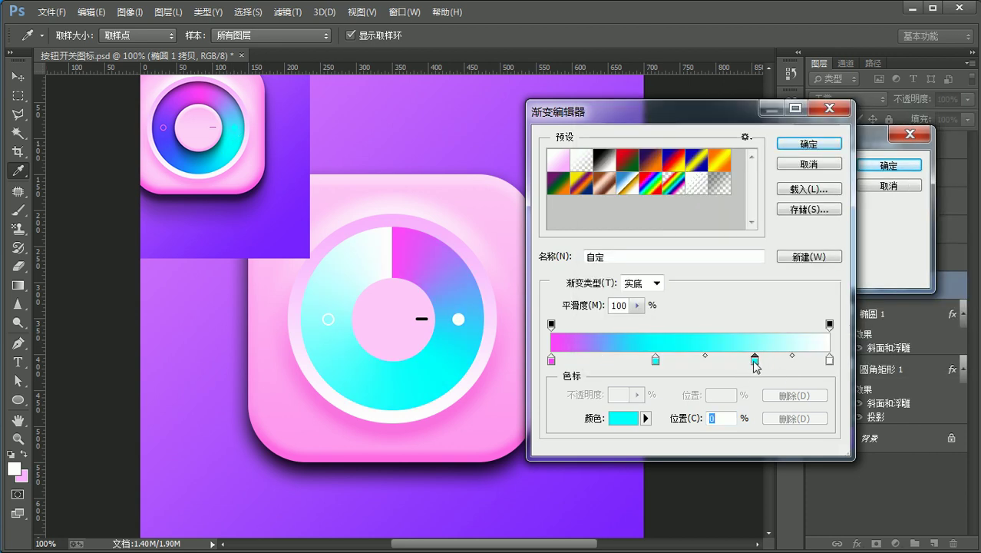
double_click(754, 359)
click(175, 135)
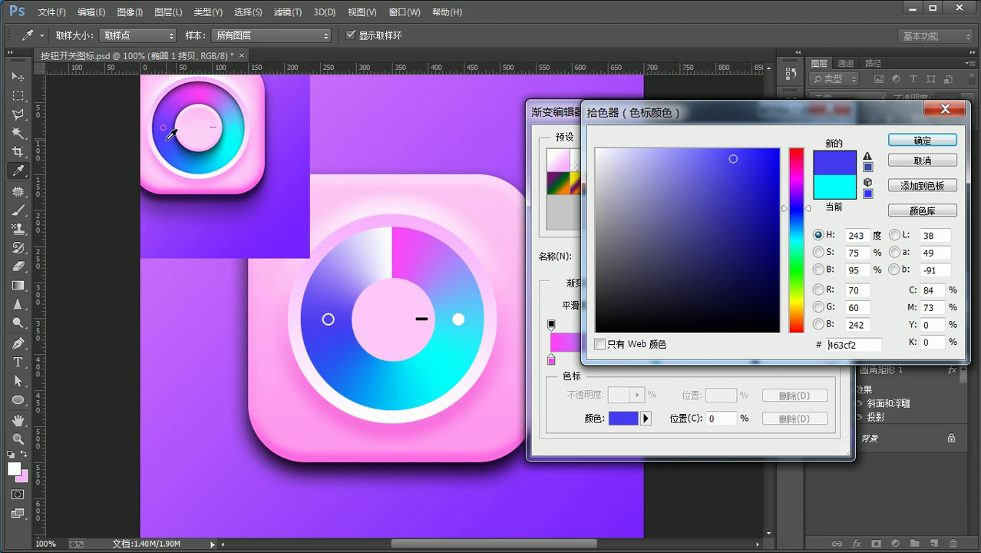
key(Return)
Step: Recolour the gradient's white end stop with the dial's pink, and replace it with a copy of the pink start stop at 100%
double_click(829, 358)
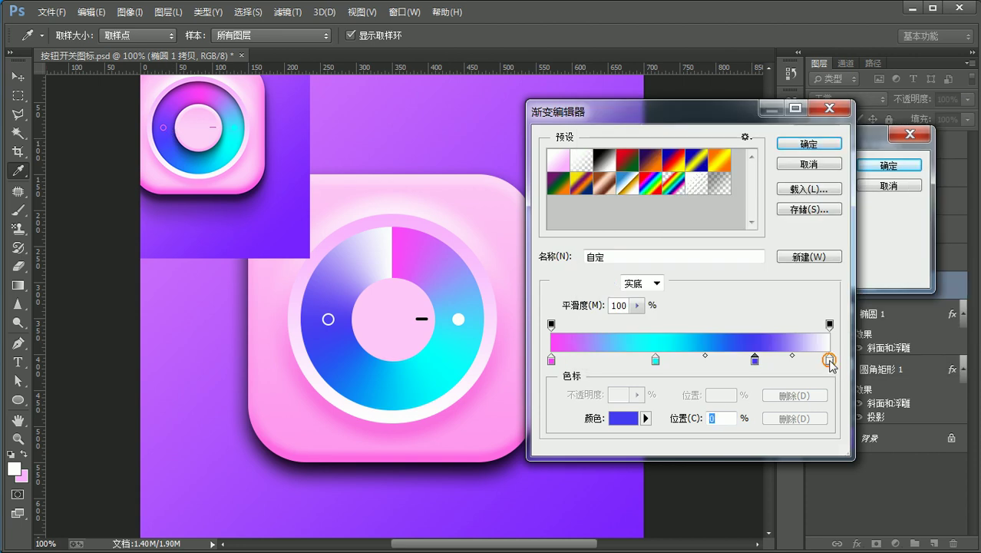
click(400, 232)
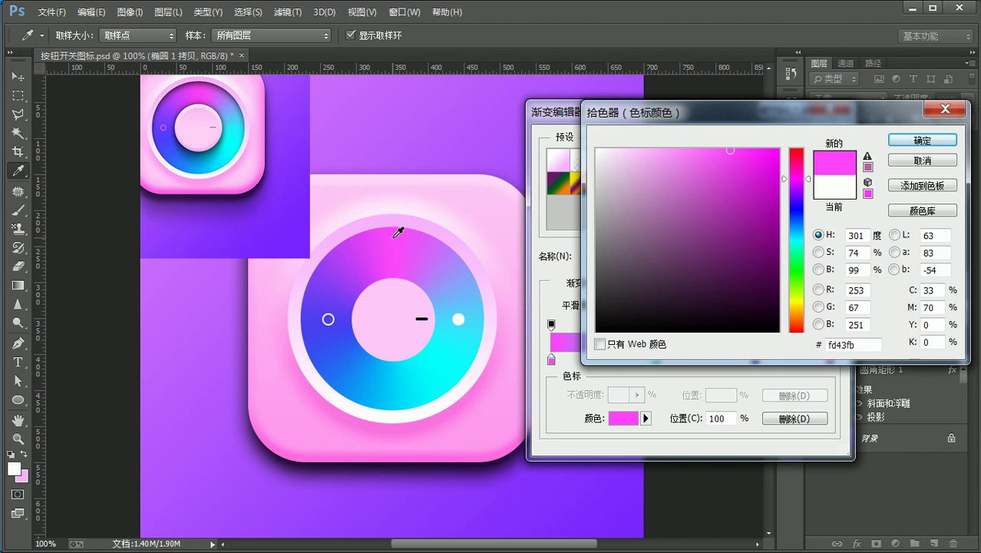
key(Return)
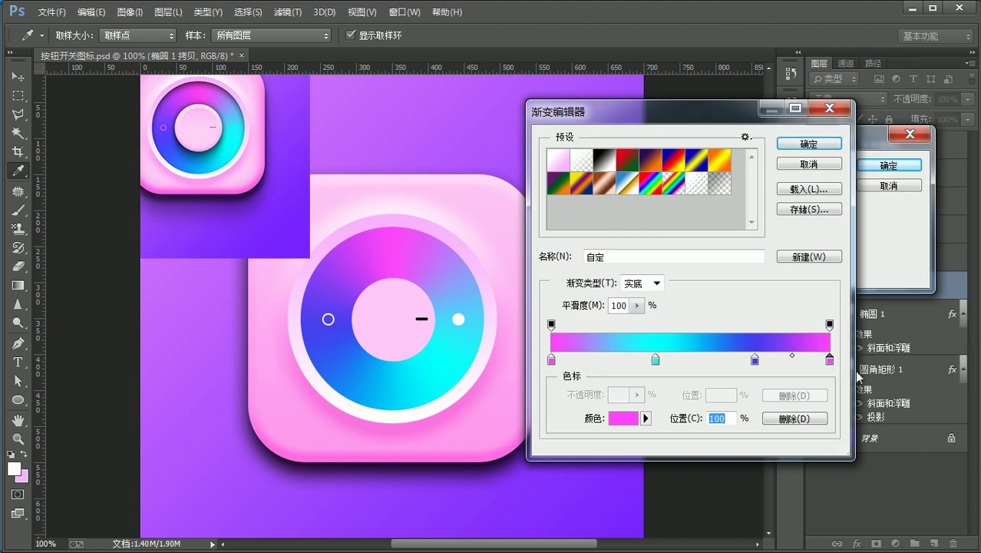
click(797, 419)
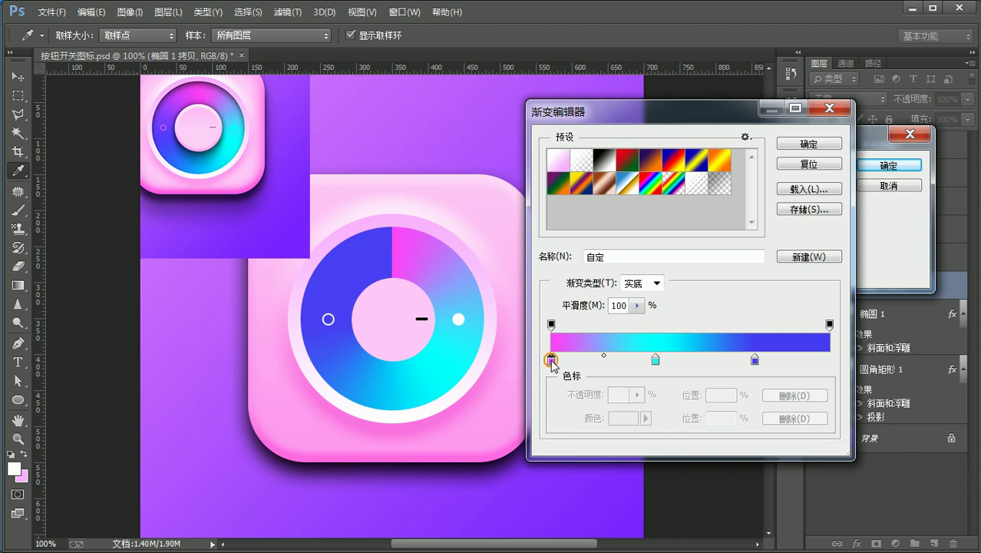
drag(552, 361, 843, 377)
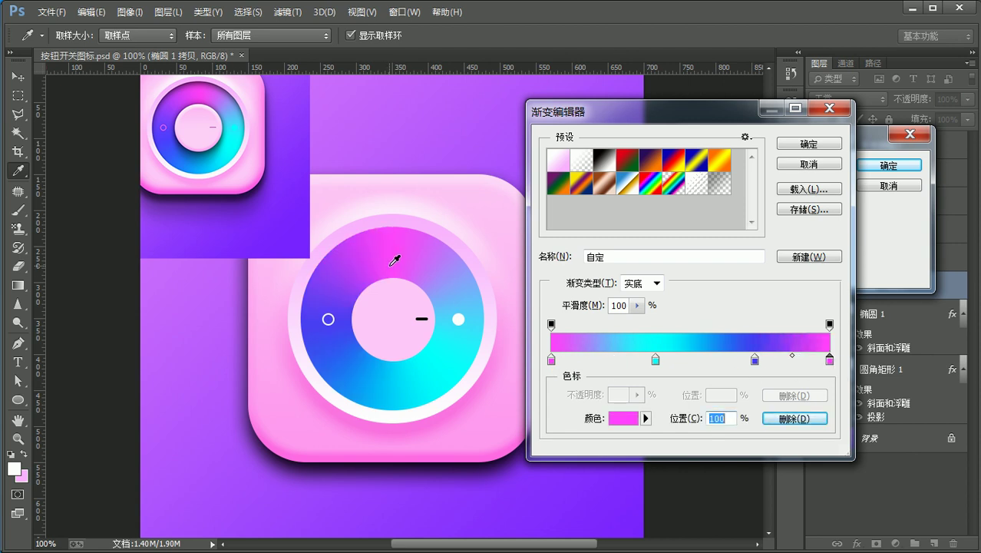
Step: Shift the cyan stop slightly towards the gradient's start, move the blue stop to 68% and accept the gradient
click(651, 361)
drag(651, 364, 643, 363)
drag(755, 361, 740, 361)
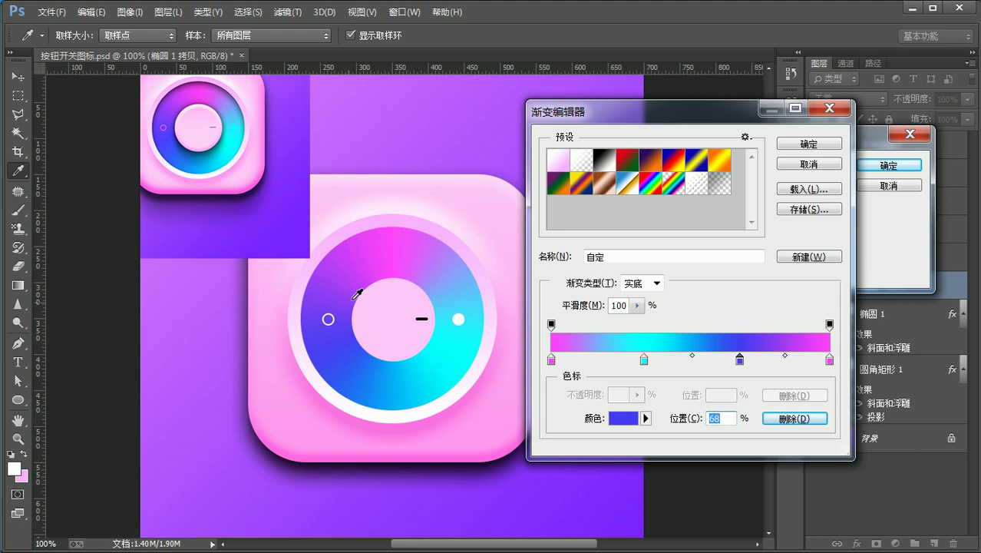
click(809, 144)
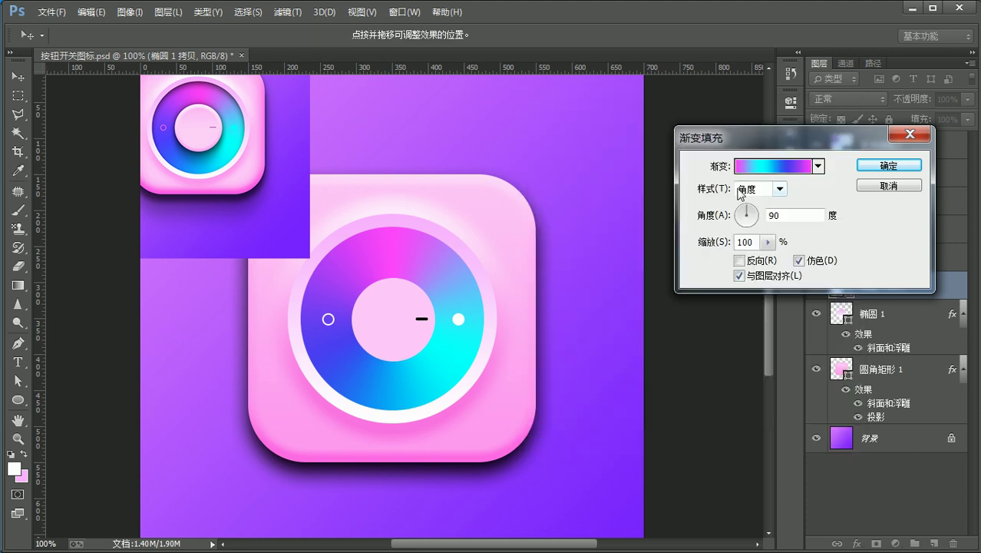
Step: Recheck the gradient's first and last colour stops and apply the gradient fill to 椭圆 1 拷贝
click(762, 167)
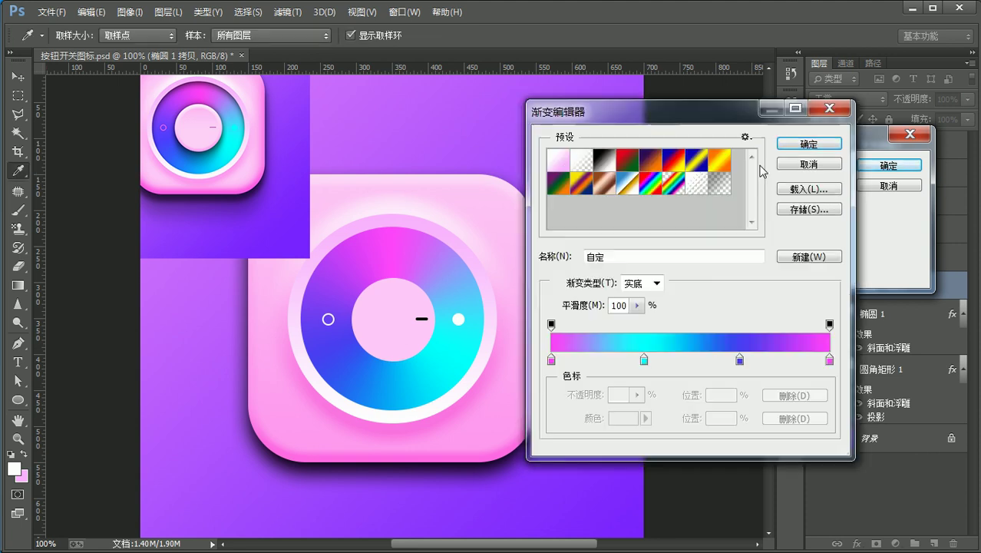
click(551, 359)
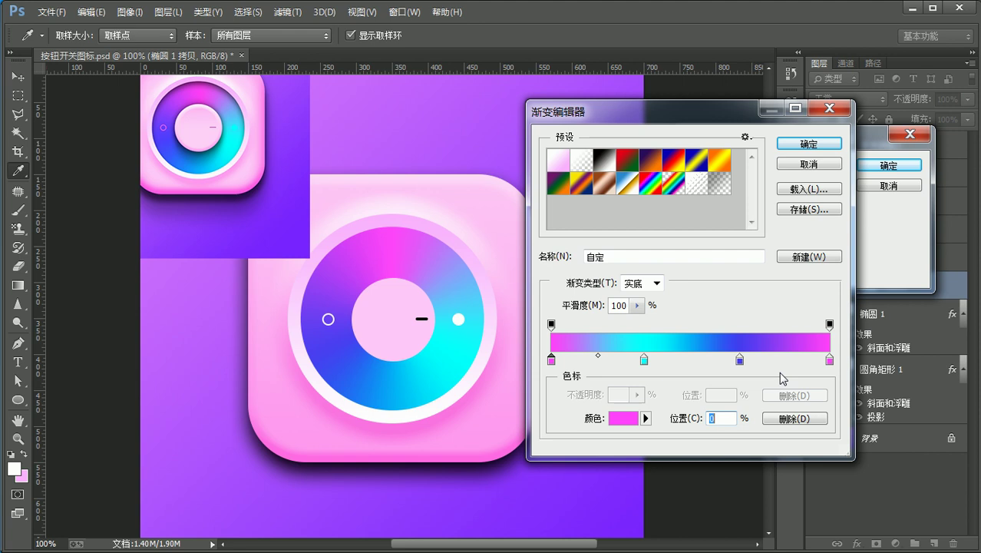
click(829, 359)
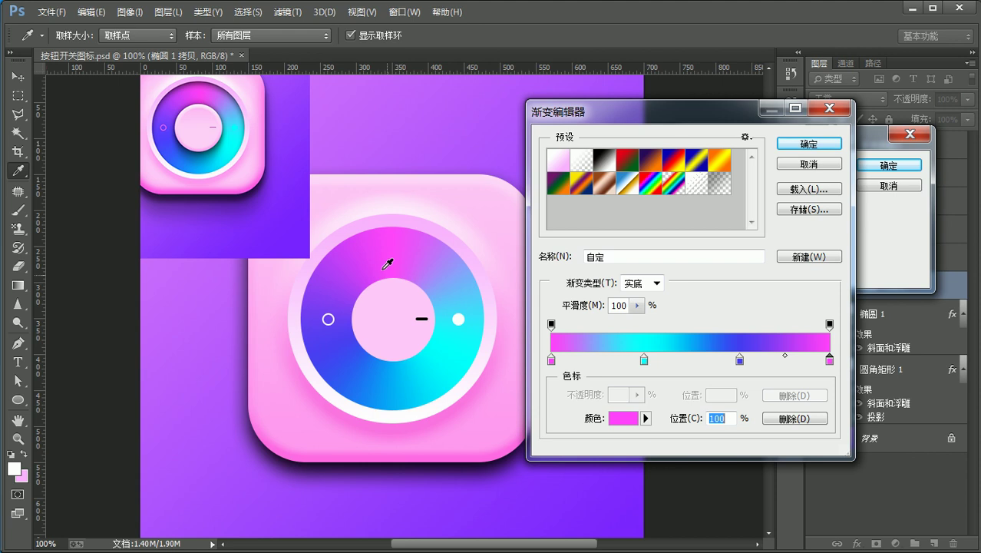
key(Return)
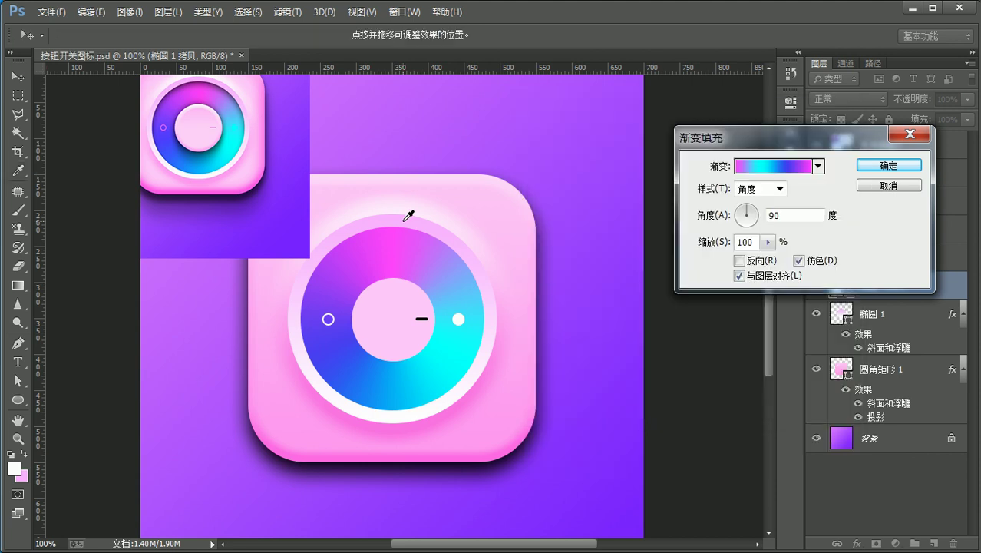
key(Return)
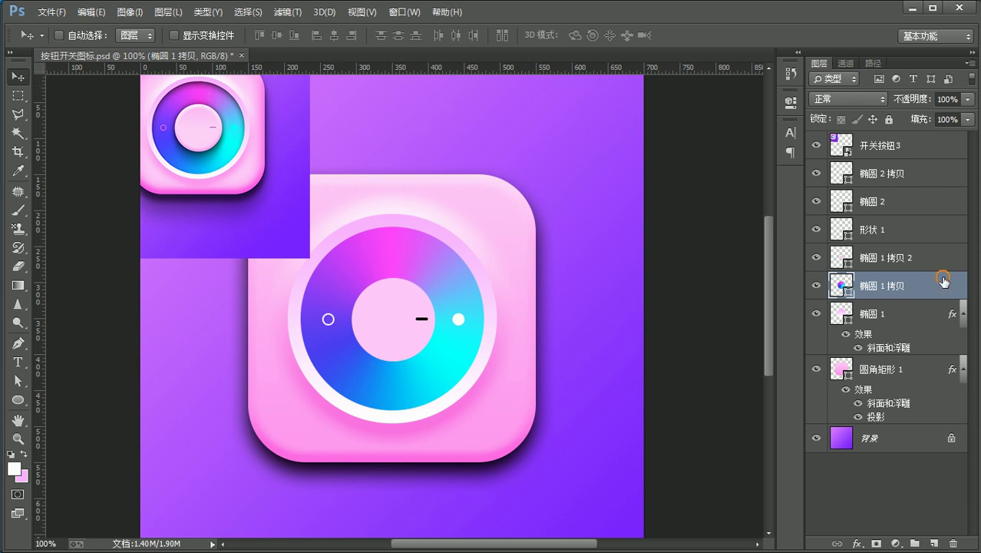
Step: Add an Inner Shadow (内阴影) effect to the 椭圆 1 拷贝 layer with black (000000) as its colour
double_click(915, 282)
drag(775, 98, 720, 101)
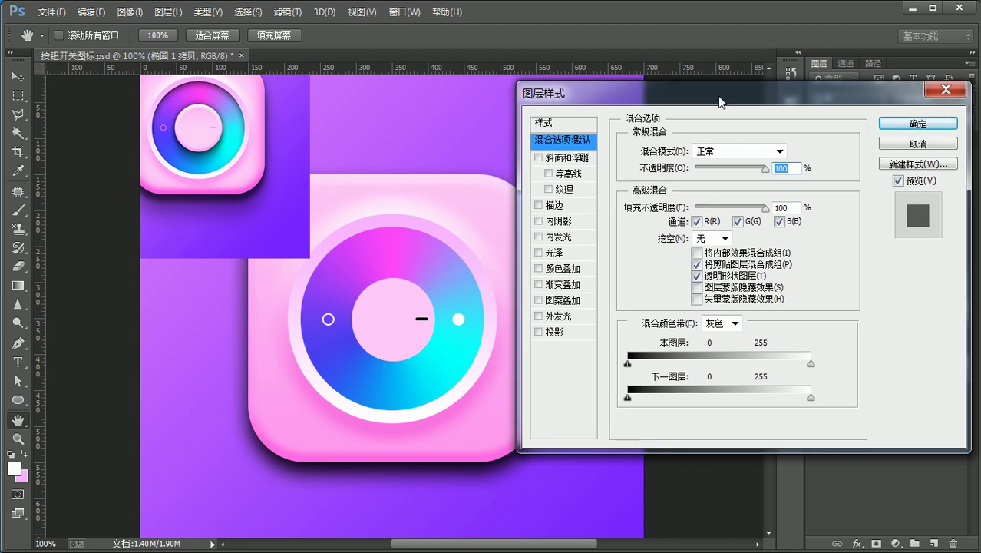
click(538, 221)
click(570, 221)
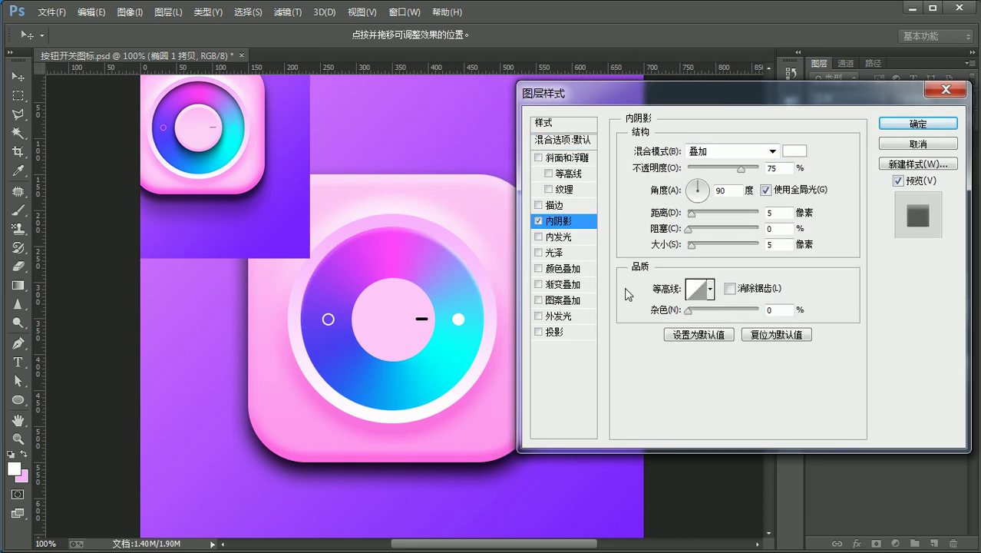
click(793, 152)
text(000000)
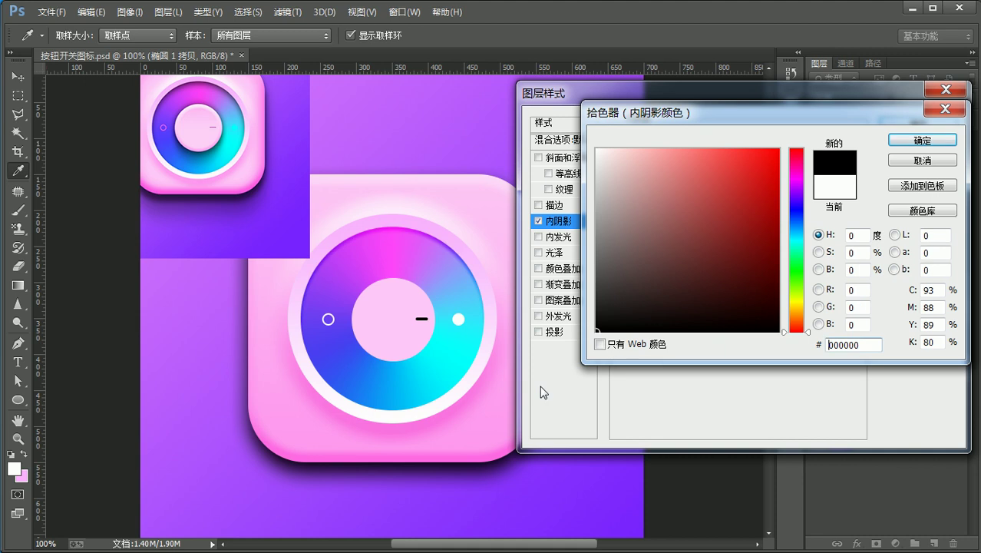
key(Return)
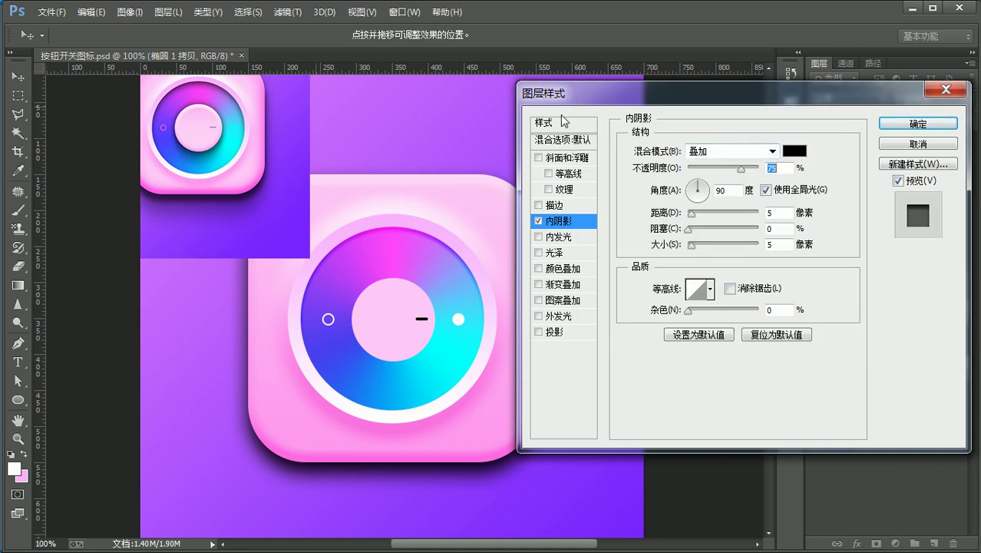
Step: Set the inner shadow's blend mode to Multiply (正片叠底), its distance to 7 px and its size to 15 px
click(767, 154)
click(731, 227)
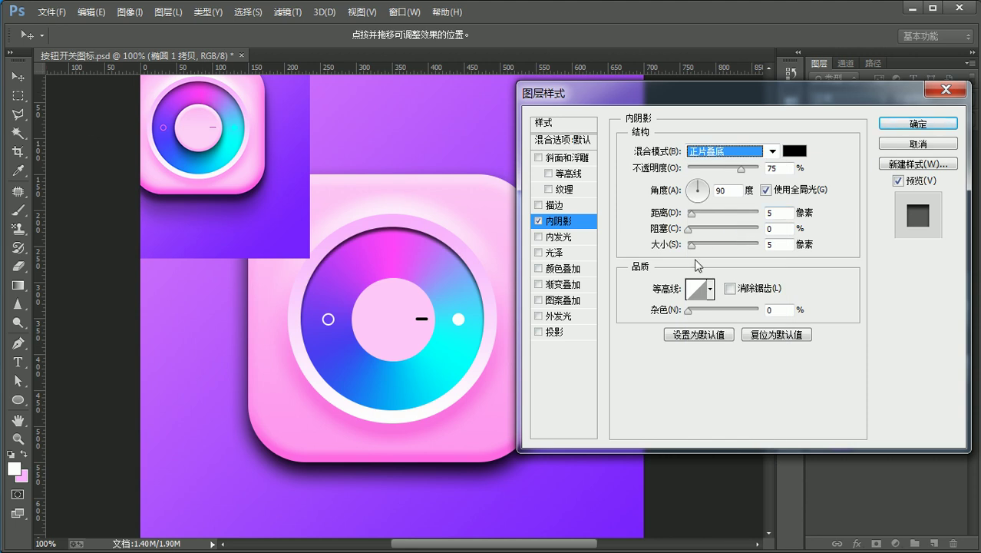
click(693, 214)
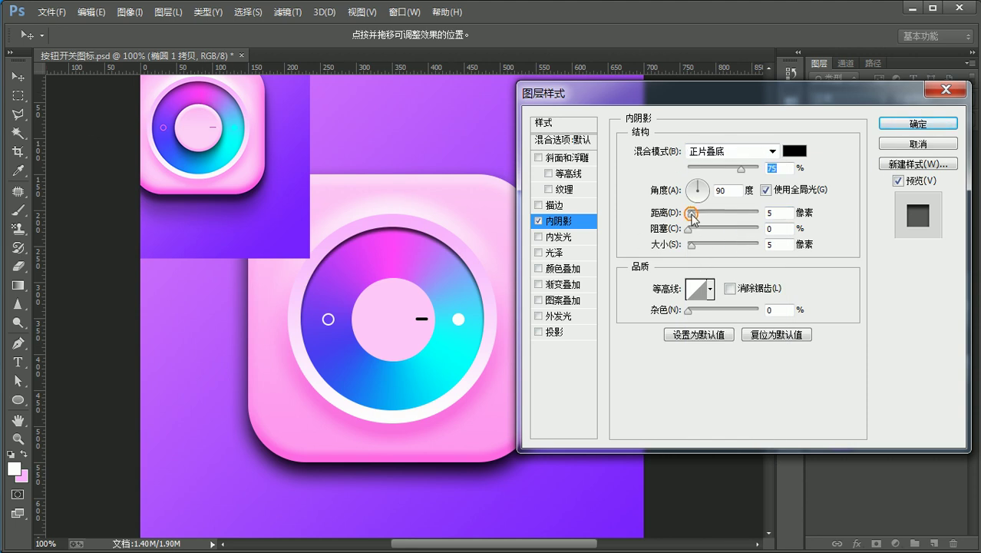
mouse_move(692, 245)
mouse_down()
mouse_move(693, 215)
mouse_move(675, 245)
mouse_move(660, 245)
mouse_move(673, 243)
mouse_up()
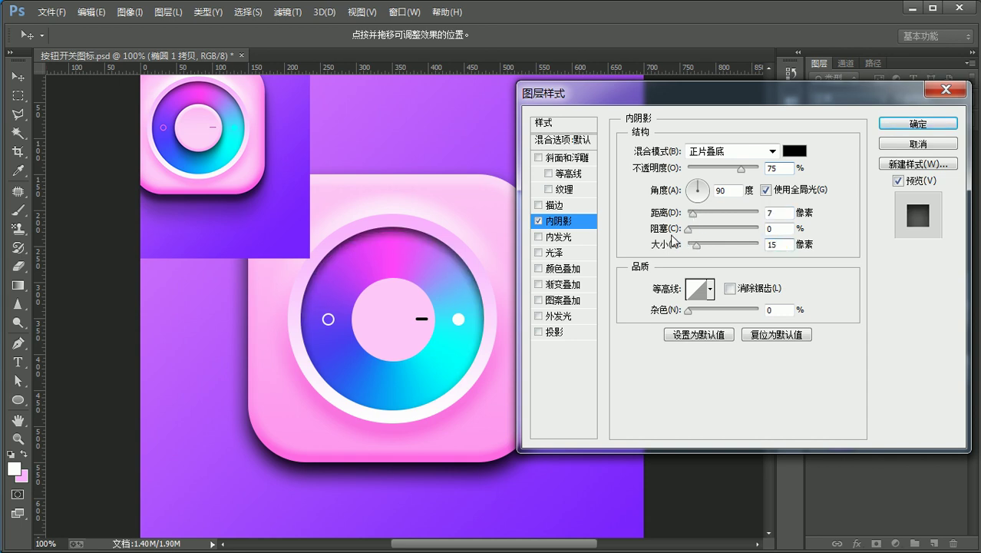
Step: Set the inner shadow's distance to 5 px, keep its size at 15 px and accept the layer style
double_click(767, 213)
text(5)
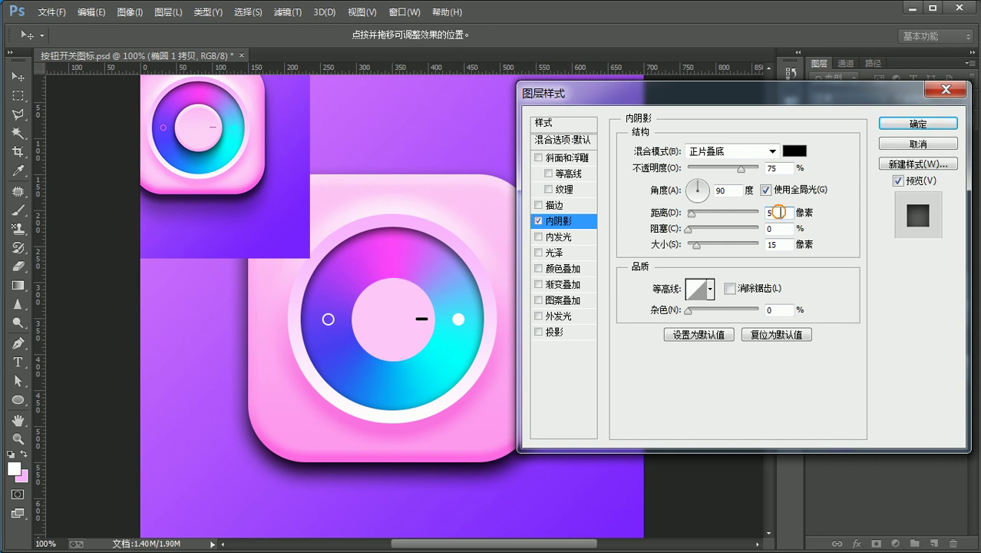
double_click(775, 245)
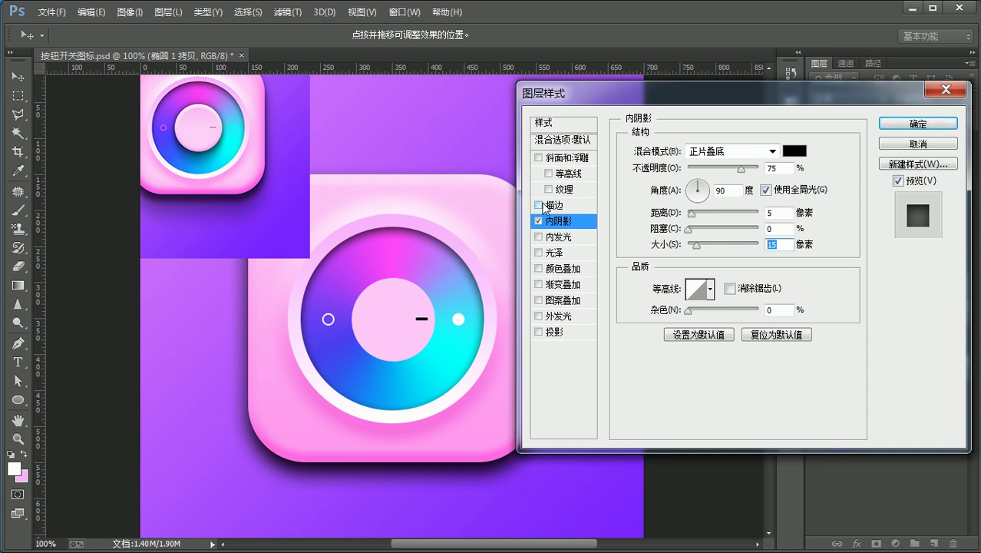
key(Return)
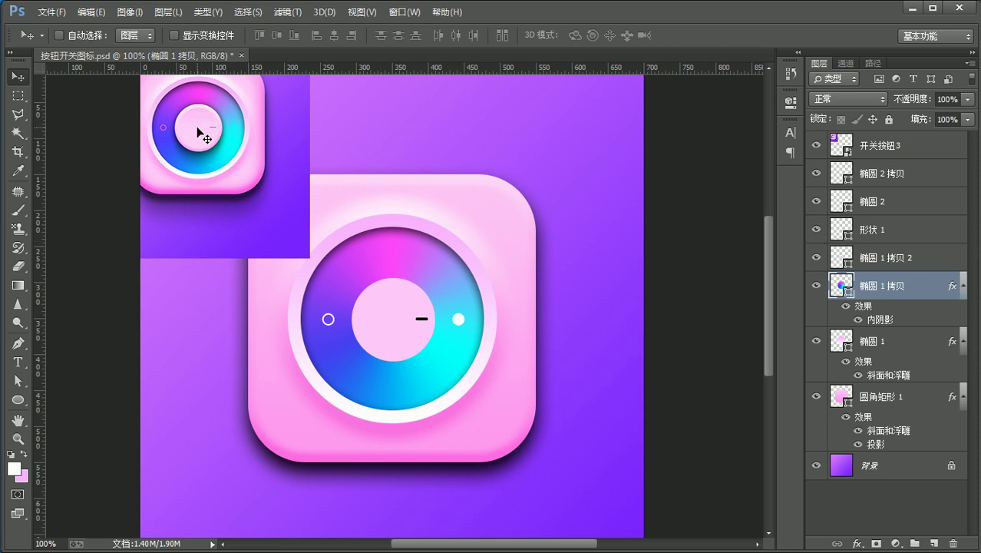
Step: Enlarge the reference image layer 开关按钮3 proportionally to 93.67% and hide it
ctrl+click(230, 160)
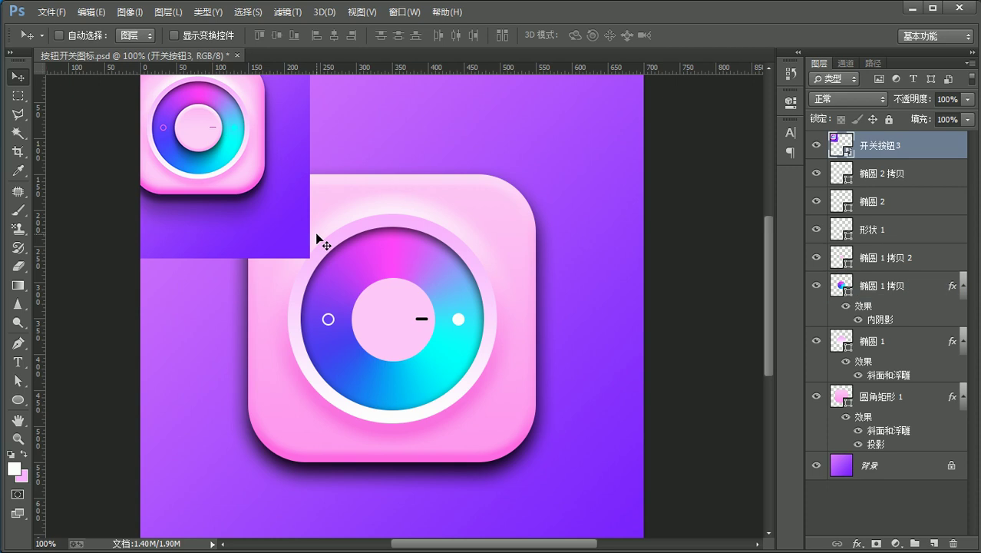
key(ctrl+t)
drag(310, 258, 493, 398)
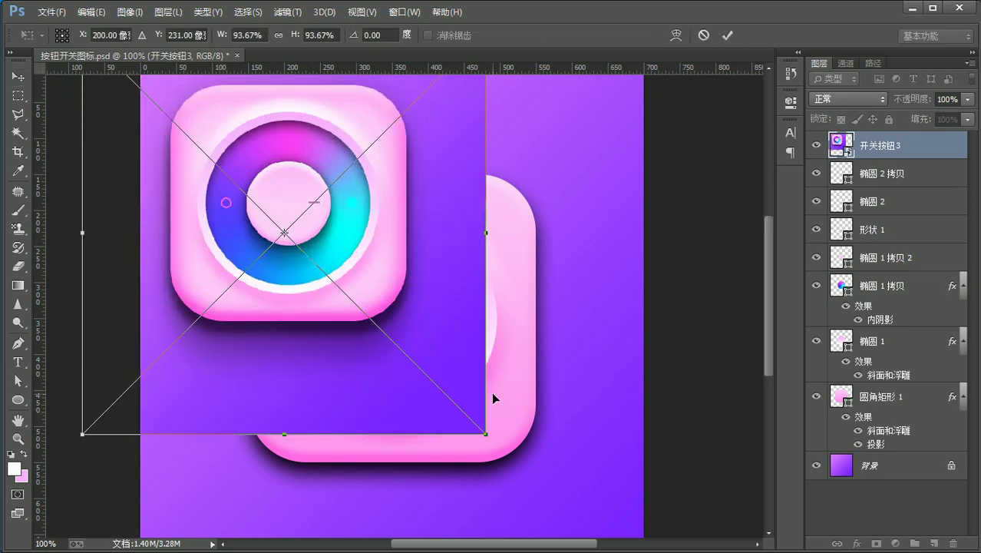
key(Return)
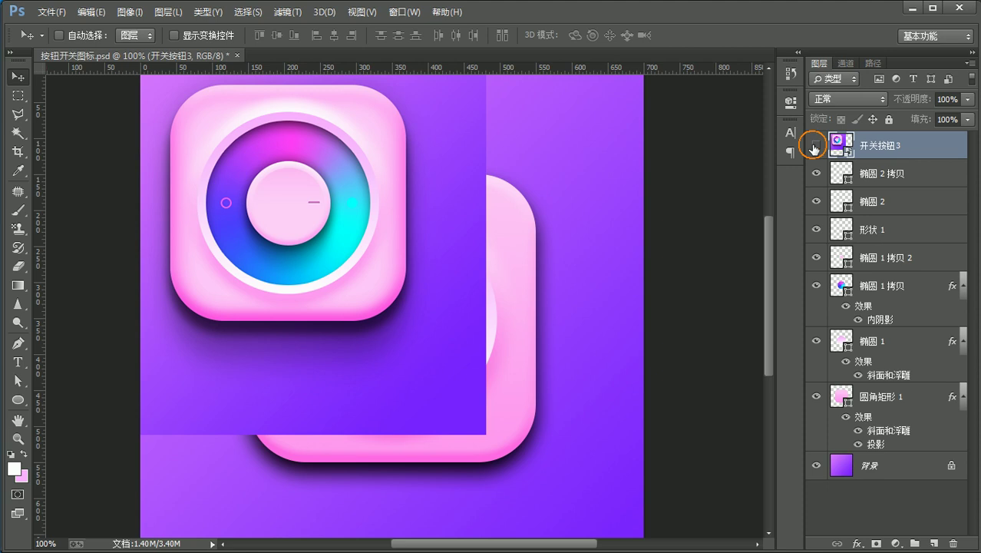
click(815, 146)
Step: Give the 椭圆 1 拷贝 2 knob layer a linear gradient fill at 90° from the white-to-pink preset
click(917, 173)
click(907, 264)
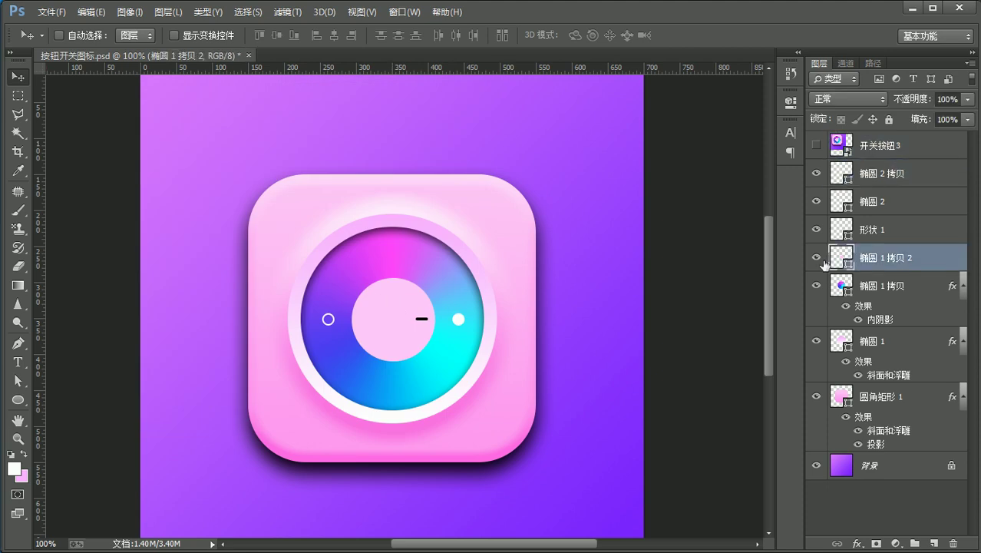
click(936, 258)
key(u)
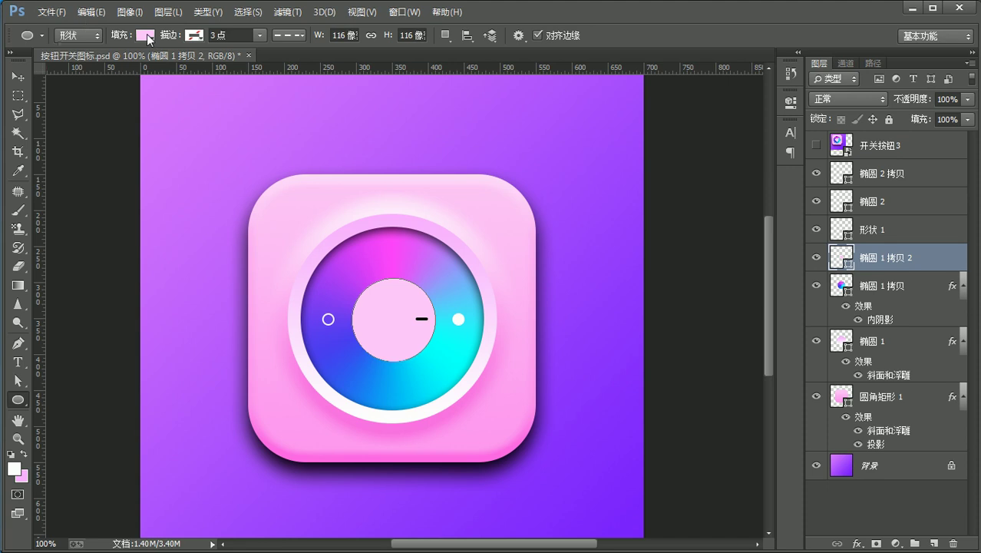
click(145, 34)
click(141, 64)
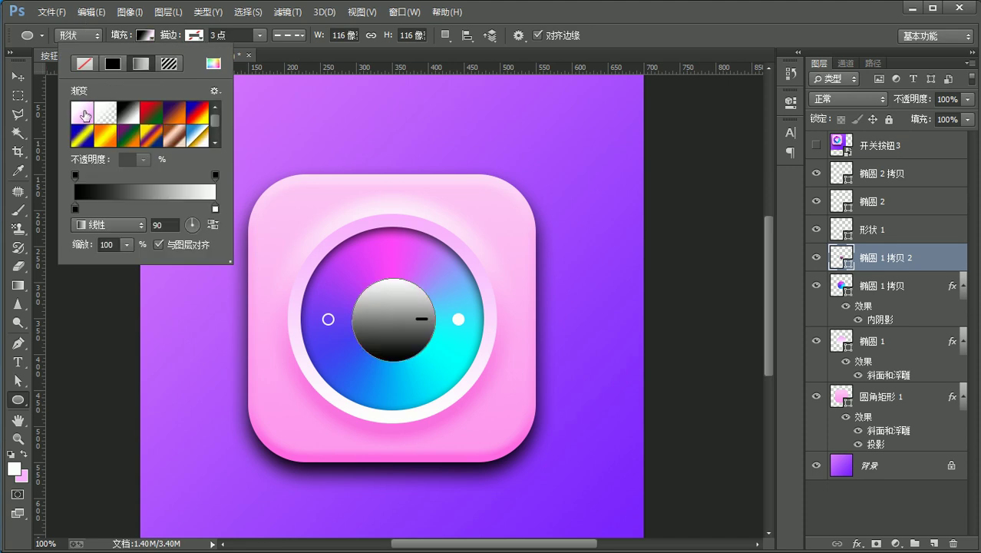
click(84, 113)
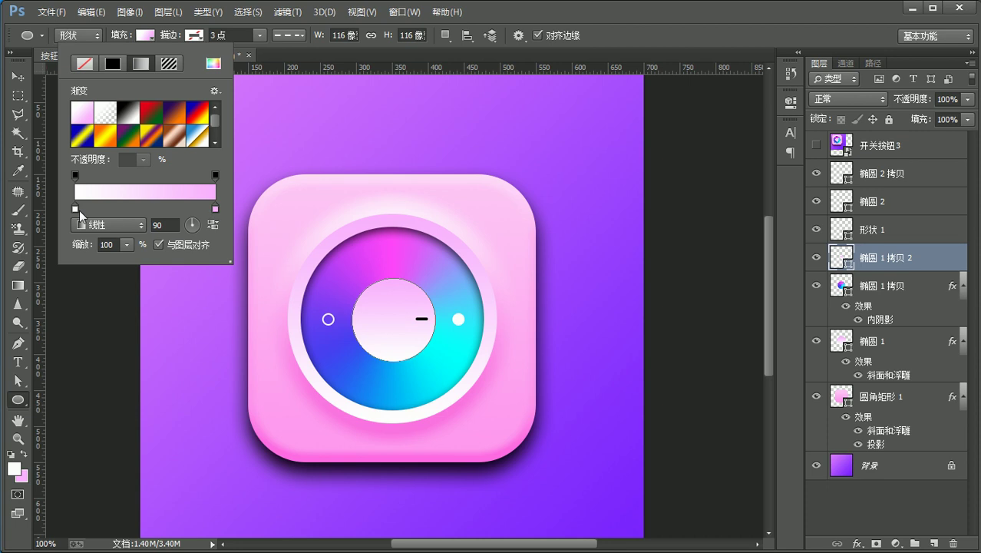
Step: Recolour the knob gradient's start stop to a light pink based on the icon's base and its end stop to fbc7ff
double_click(75, 208)
click(482, 419)
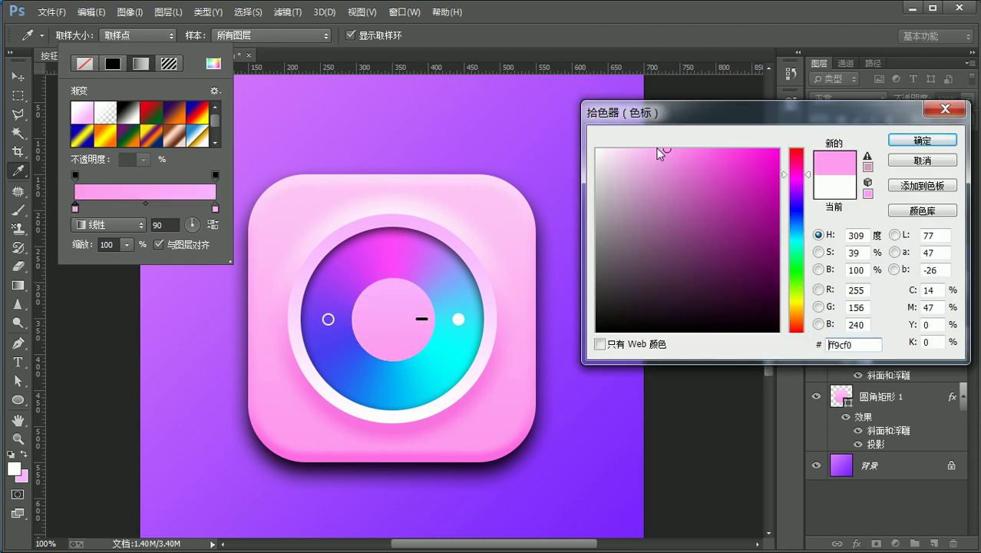
click(658, 148)
key(Return)
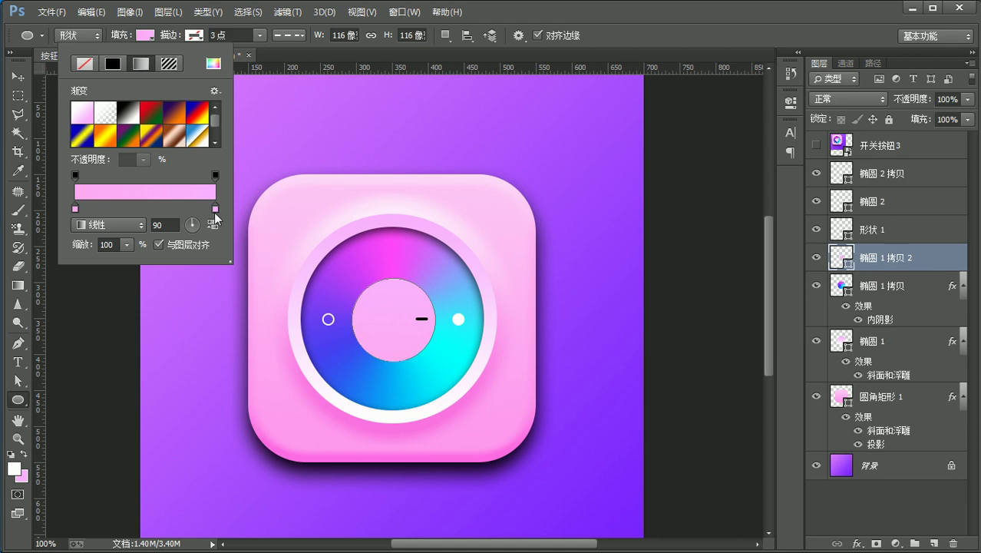
double_click(214, 212)
click(635, 146)
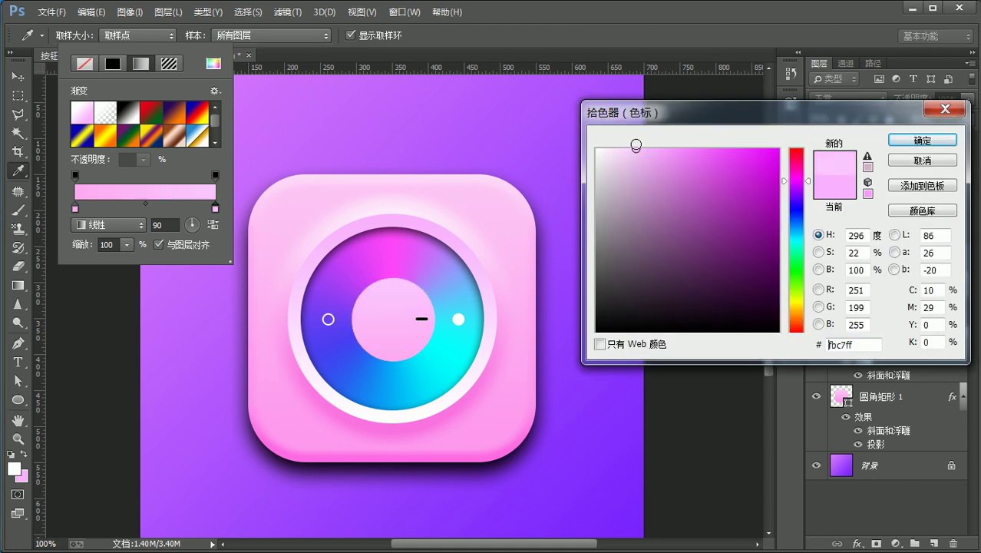
key(Return)
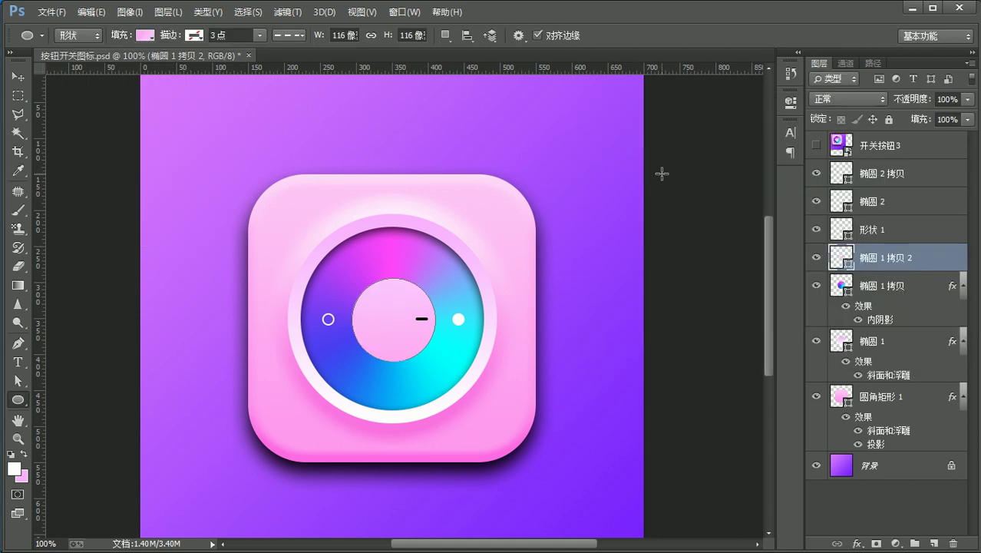
Step: Add a Drop Shadow (投影) to the 椭圆 1 拷贝 2 layer with distance 11 px and size 18 px
double_click(937, 258)
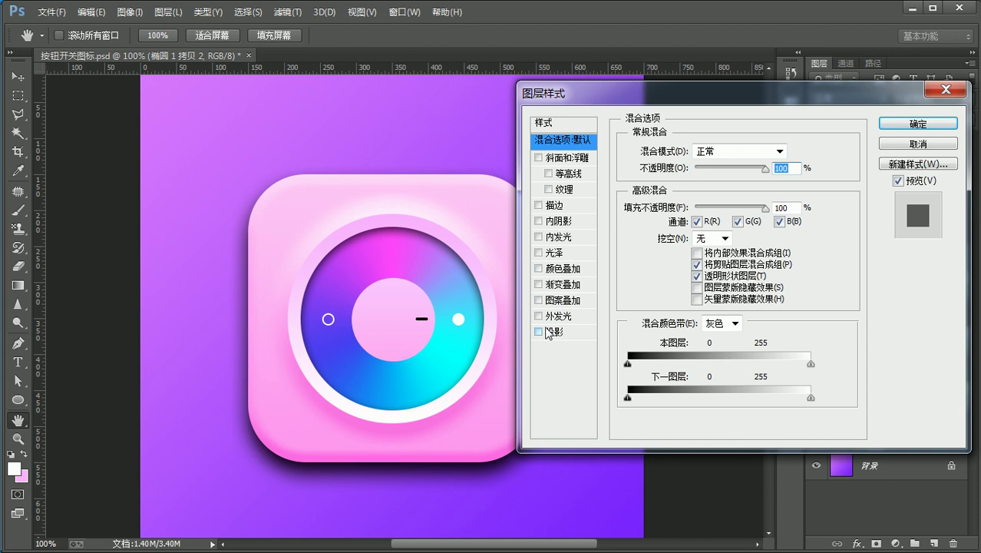
click(553, 331)
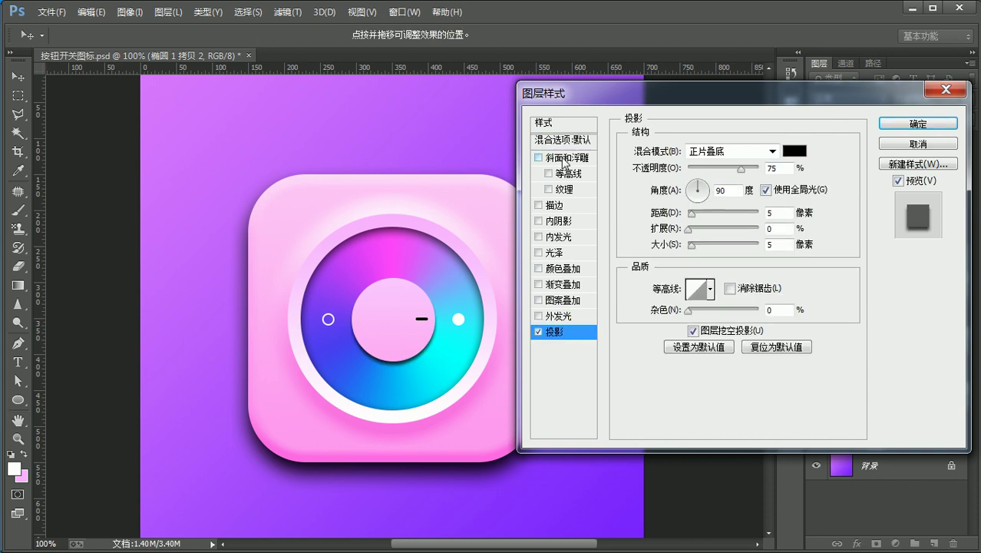
mouse_move(689, 247)
mouse_down()
mouse_move(699, 216)
mouse_move(698, 246)
mouse_up()
click(697, 213)
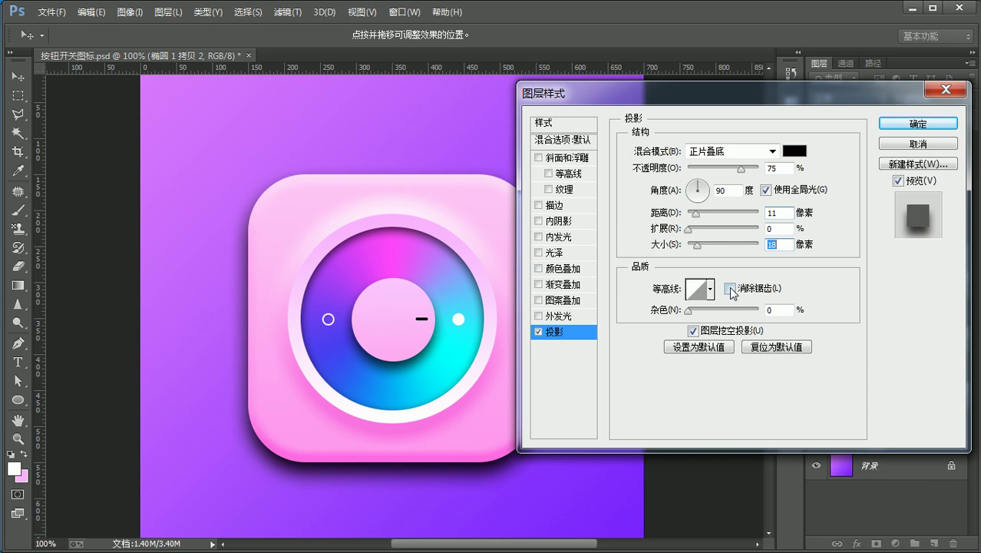
Step: Add Bevel & Emboss (斜面和浮雕) to the knob with shadow colour ff6ae3 sampled from the icon's lower edge
click(539, 158)
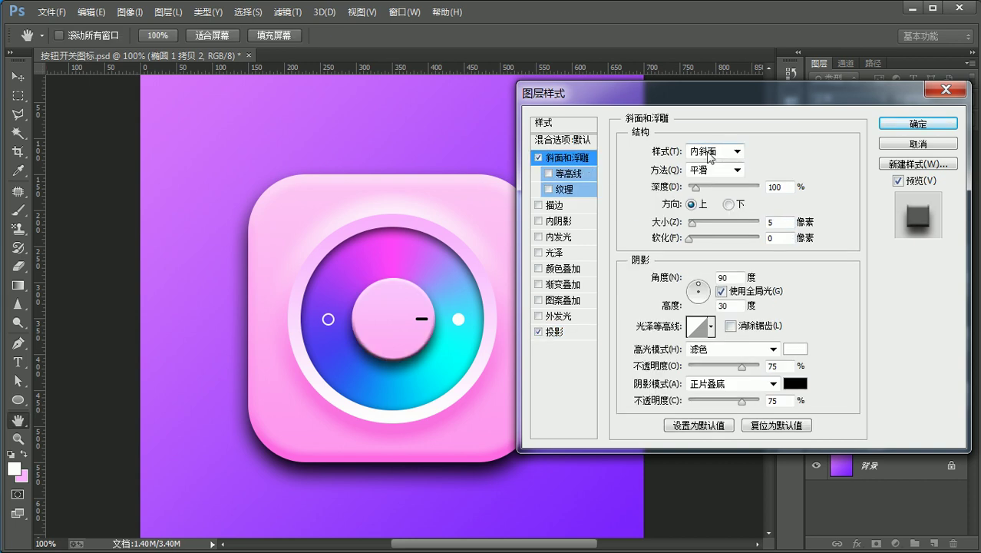
click(795, 383)
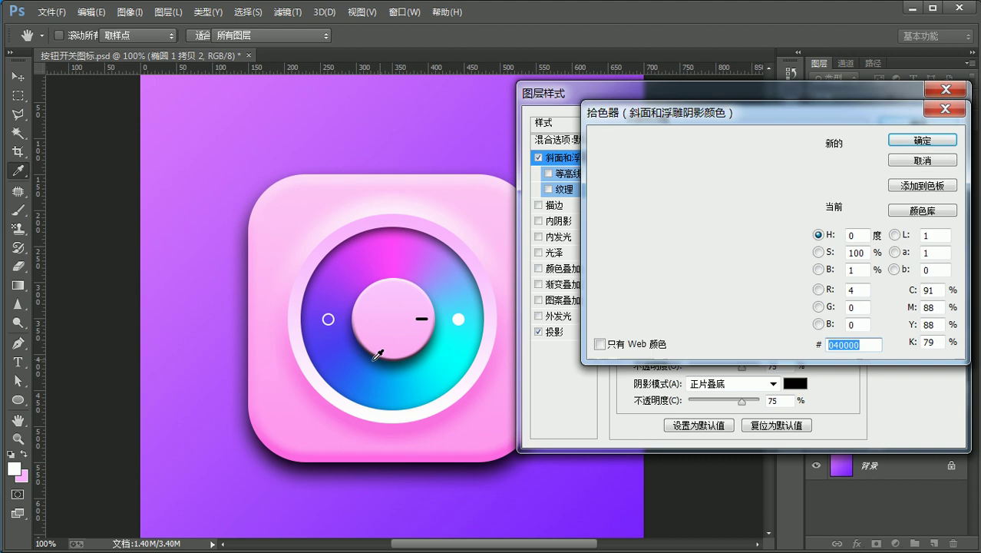
click(463, 452)
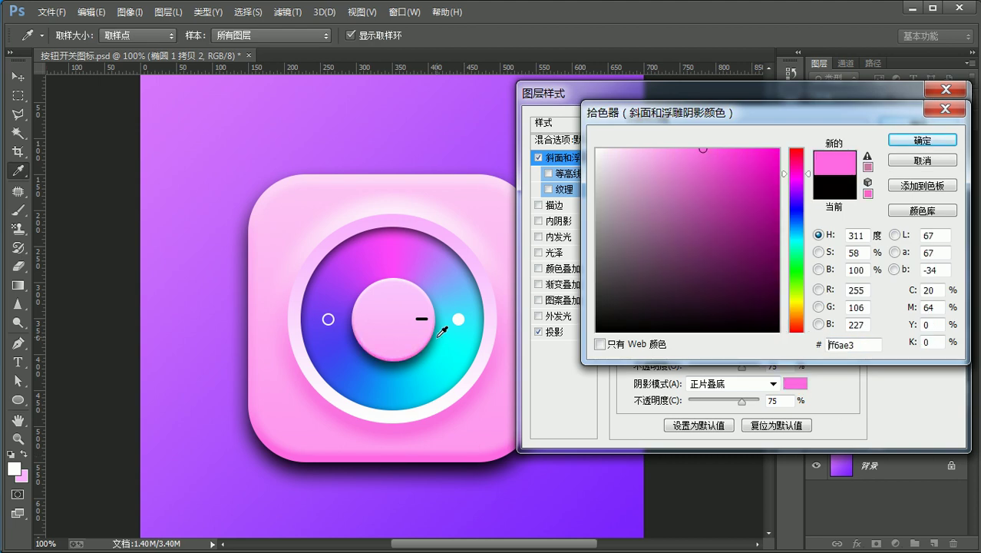
key(Return)
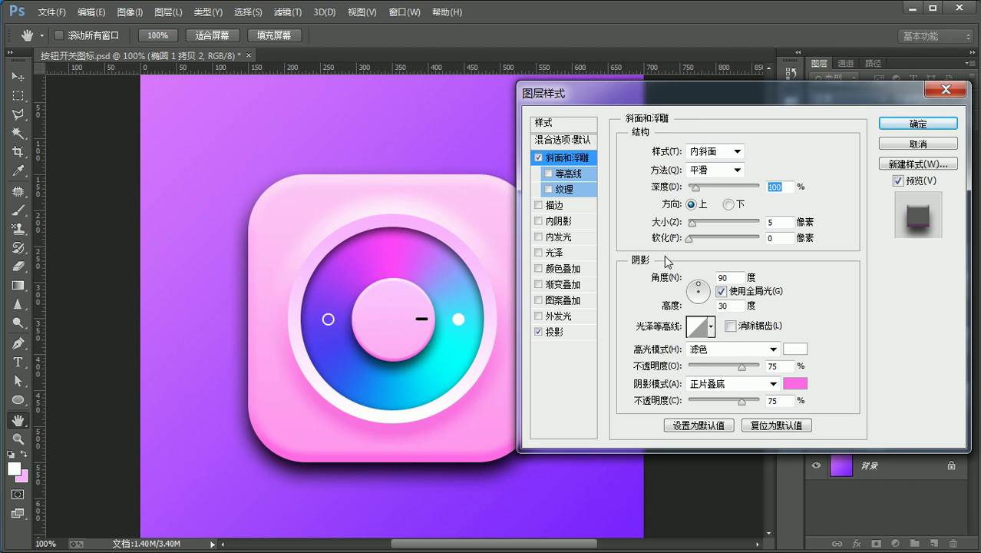
Step: Set the knob bevel's depth to 399% and its size to 9 px, with softening at 0 px
drag(693, 226, 698, 228)
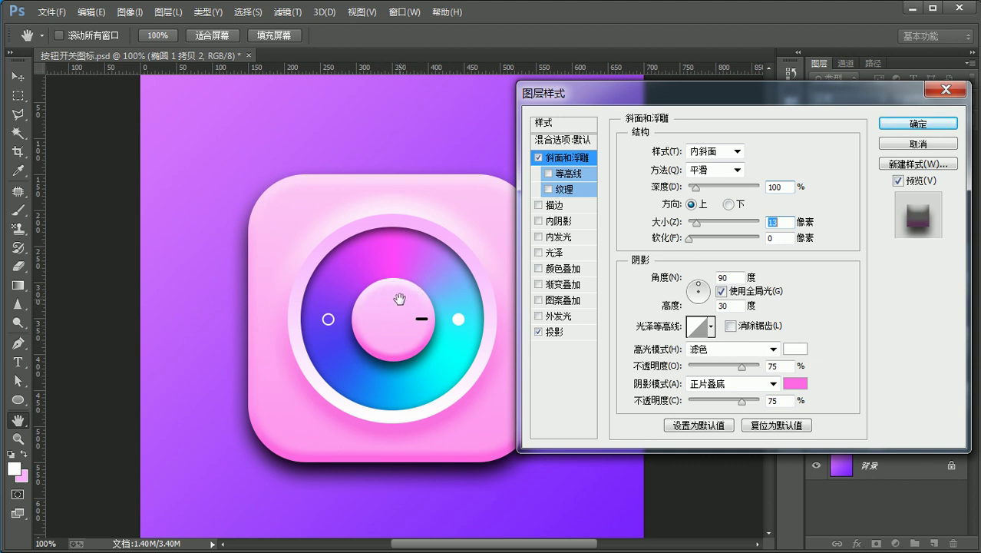
key(Tab)
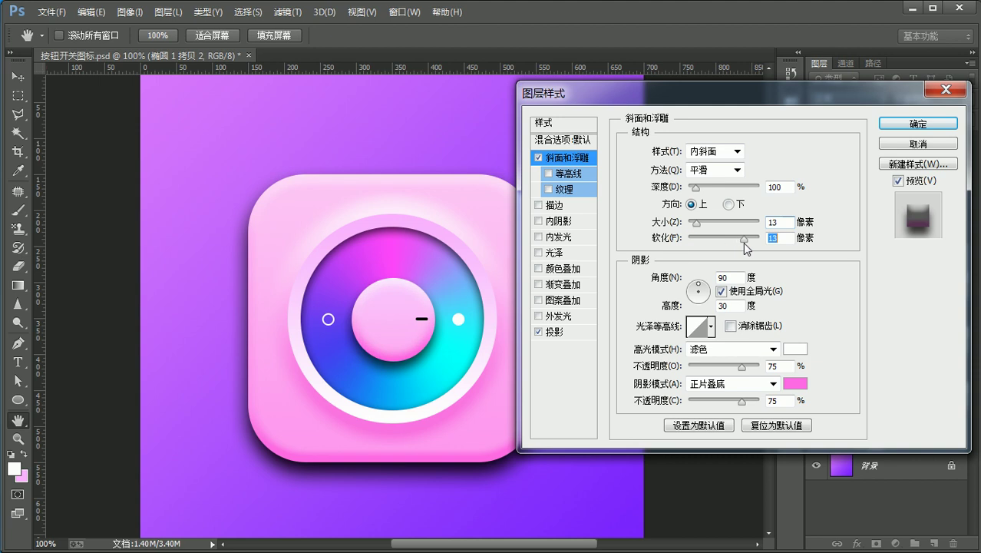
drag(694, 188, 765, 197)
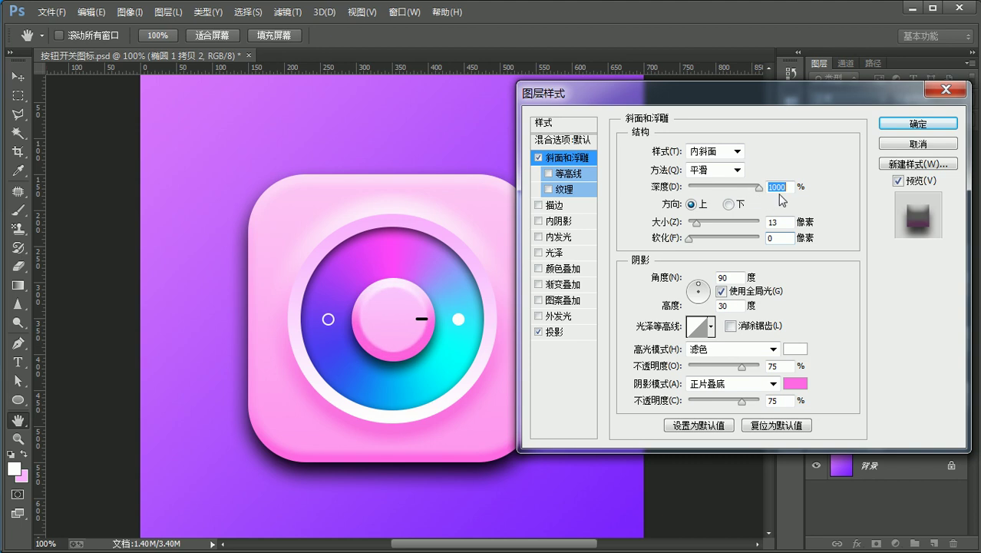
click(695, 223)
drag(693, 225, 696, 224)
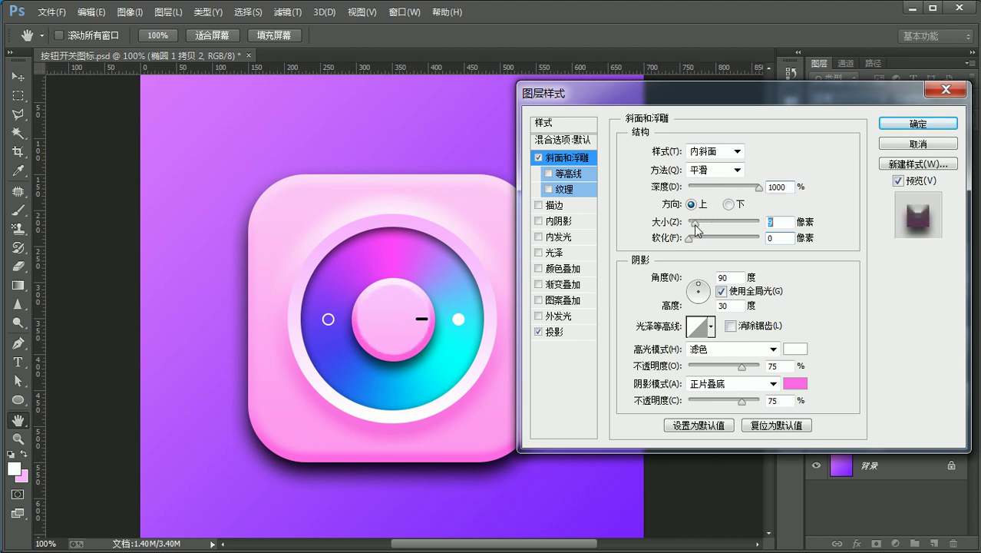
drag(758, 187, 719, 193)
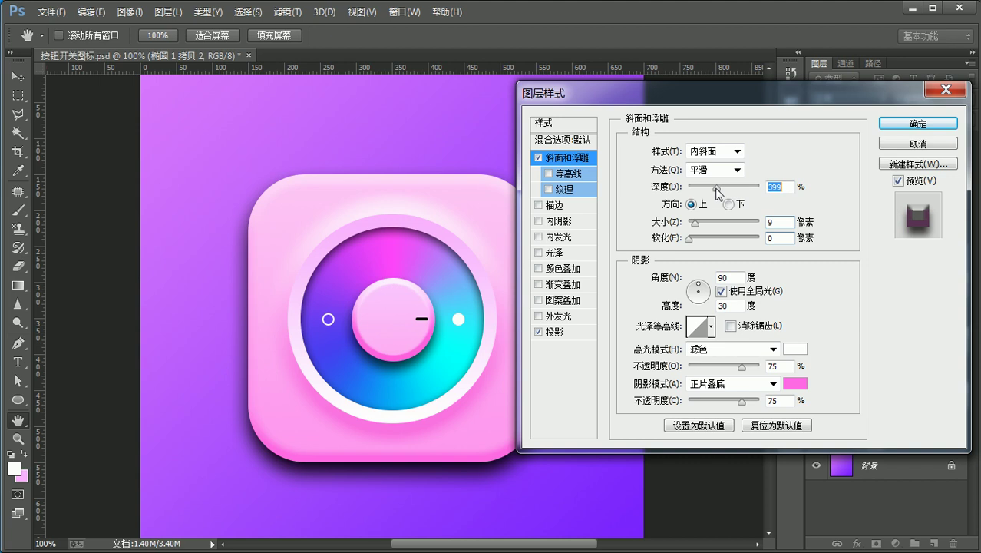
Step: Lighten the knob bevel's shadow colour to ffc3f4 and accept the layer style
click(794, 384)
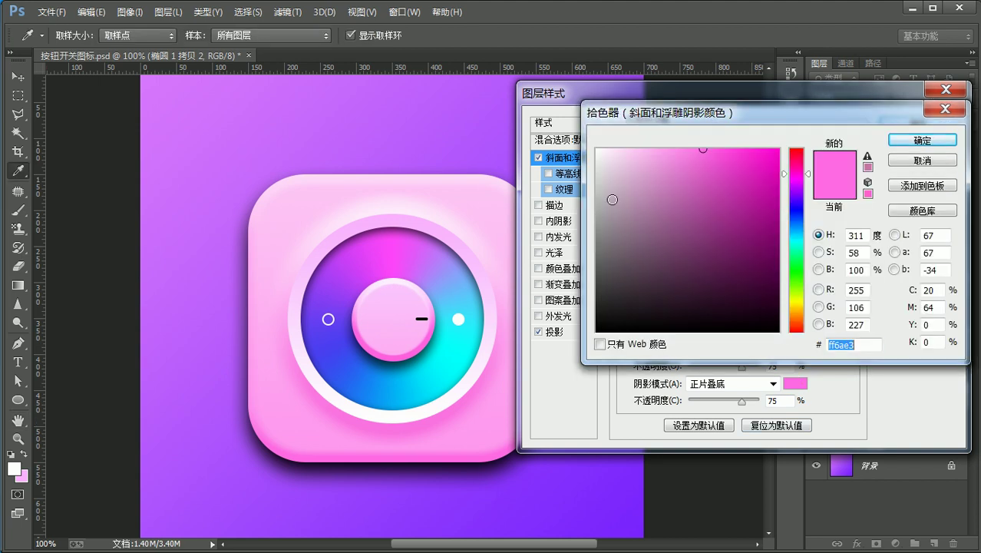
mouse_move(663, 162)
mouse_down()
mouse_move(659, 139)
mouse_move(645, 150)
mouse_up()
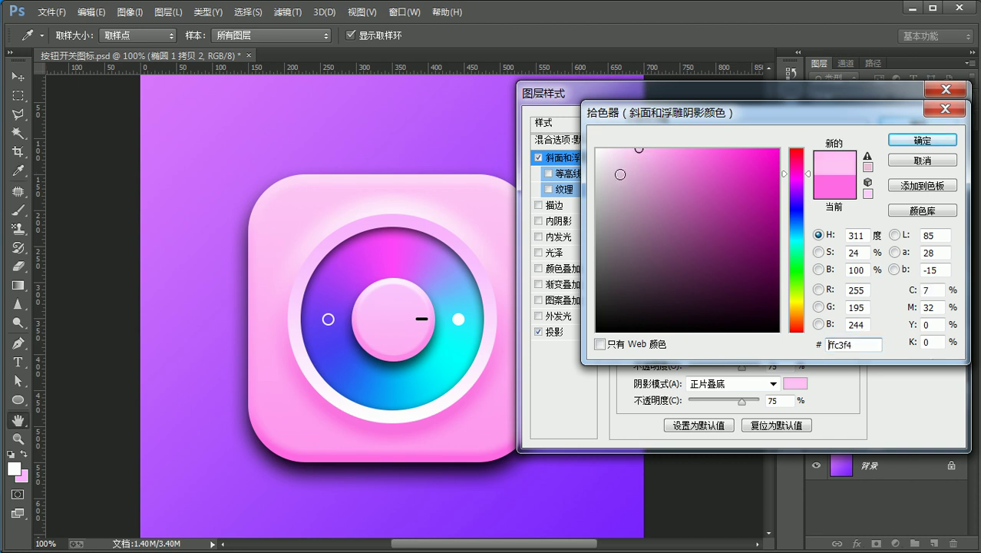
key(Return)
key(Return)
key(v)
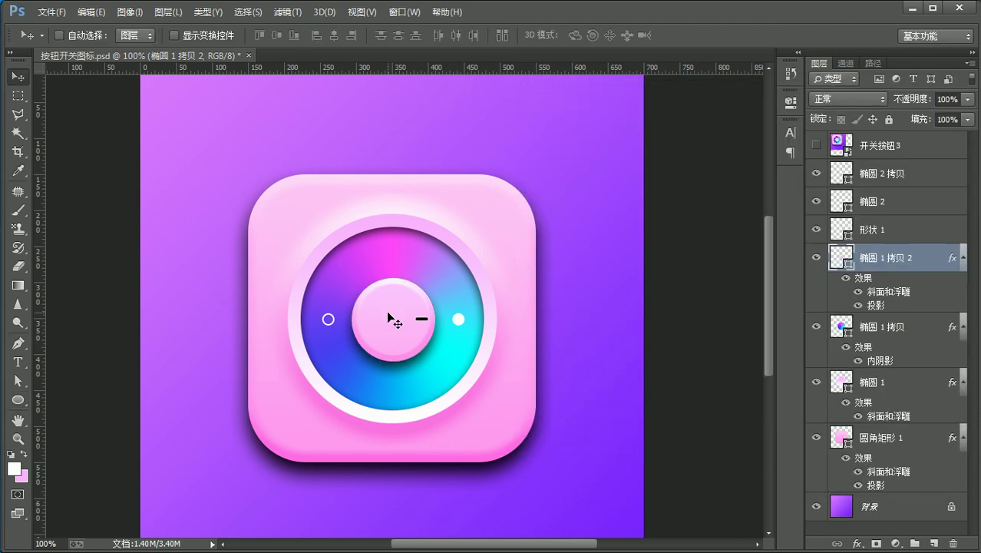
Step: Compare the knob with the reference layer 开关按钮3 and examine the reference's small indicator line up close
click(816, 145)
click(816, 146)
click(816, 146)
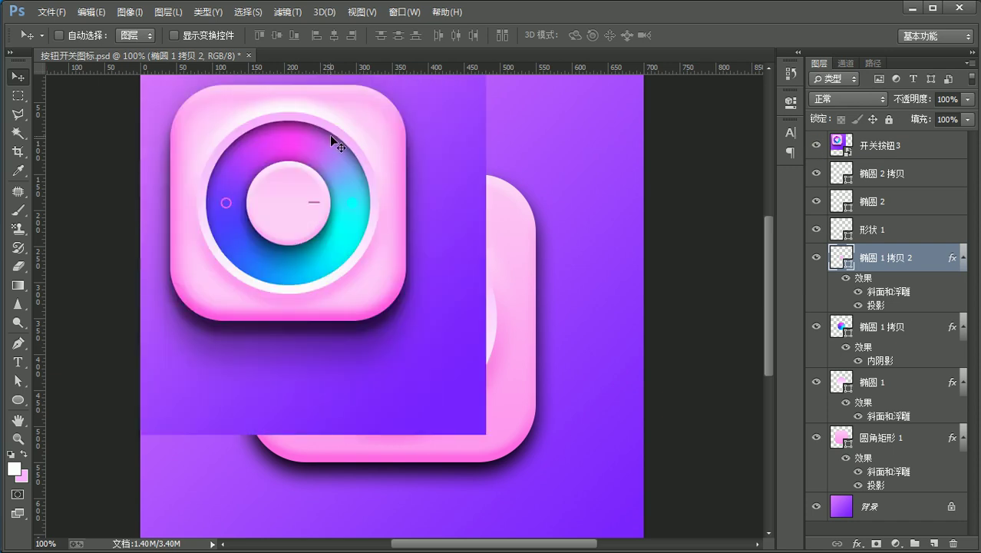
click(816, 145)
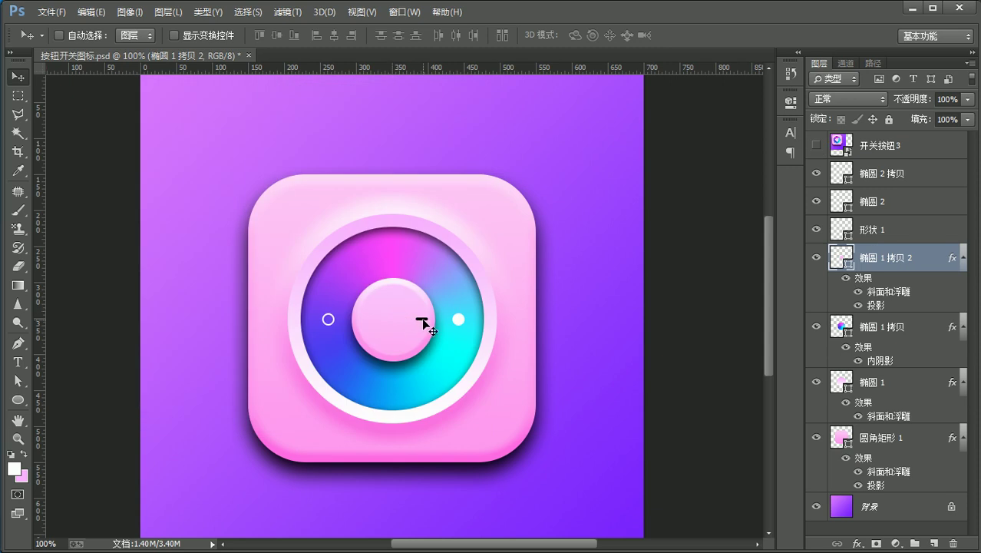
click(816, 145)
key(ctrl+t)
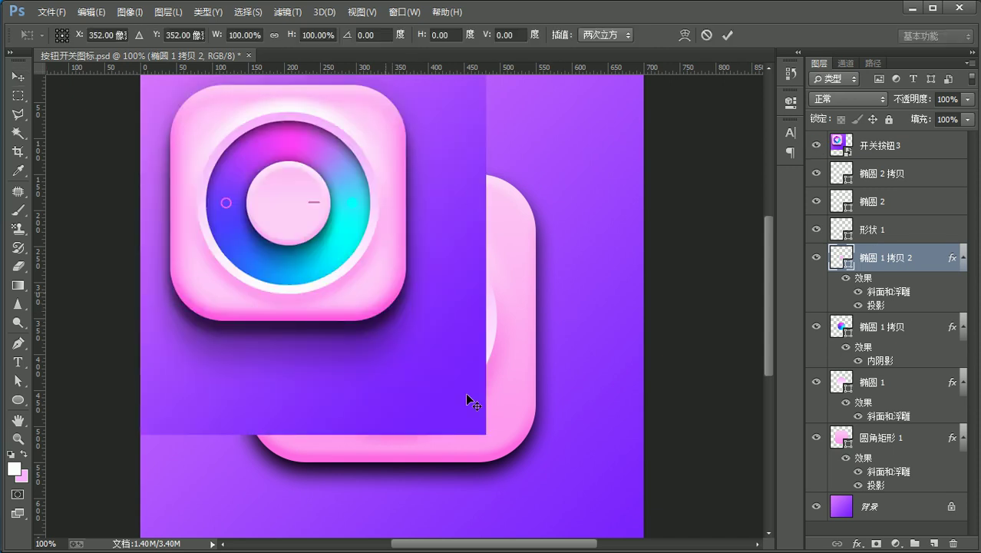
key(Return)
scroll(285, 213, up, 4)
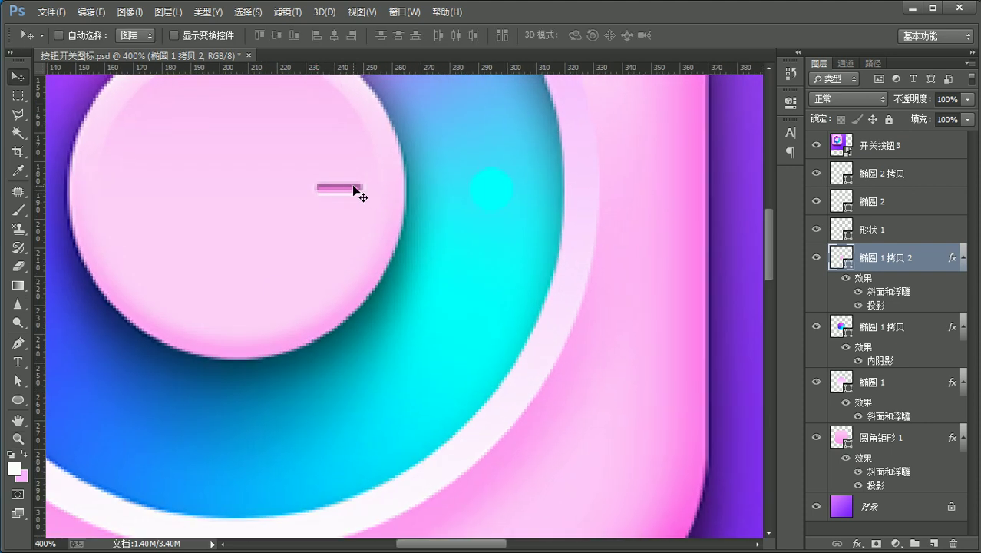
key(z)
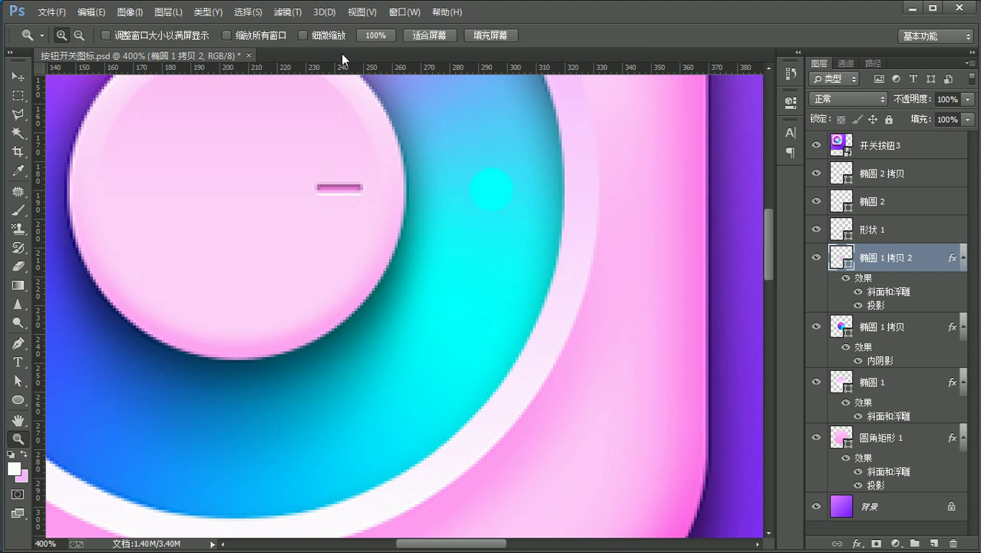
click(374, 34)
key(v)
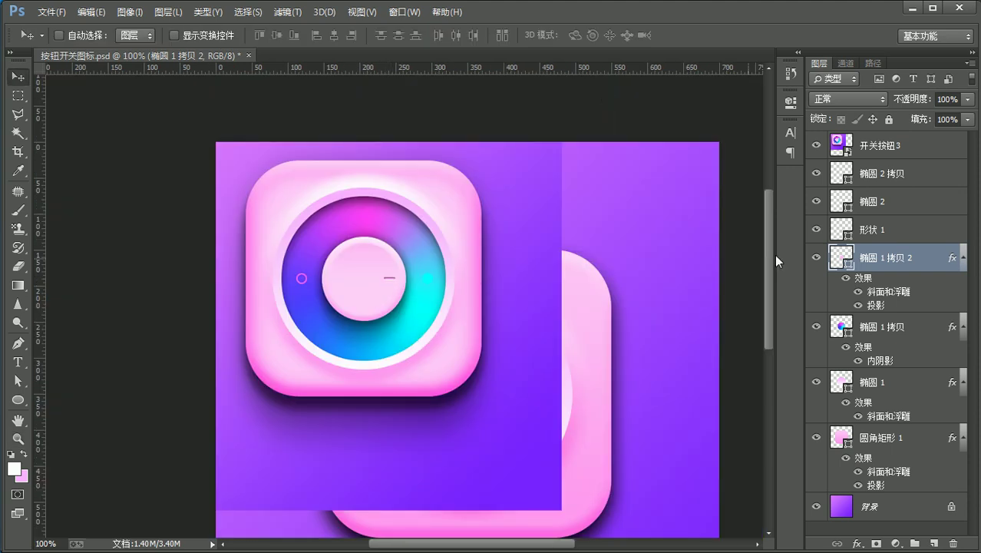
Step: Hide the reference layer 开关按钮3 and recolour the stroke of the knob's indicator line 形状 1 to ff90ec, sampled from the knob's lower edge
click(816, 144)
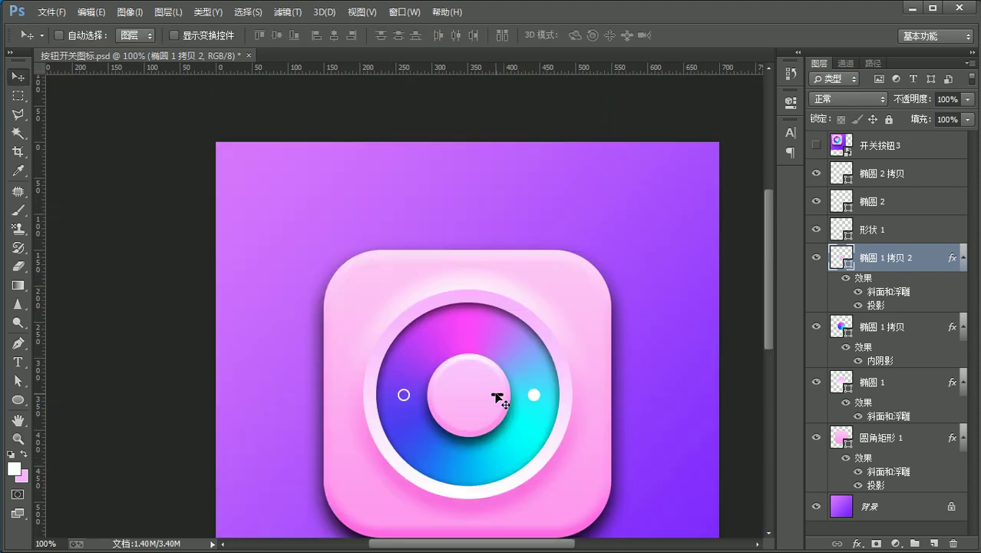
click(906, 230)
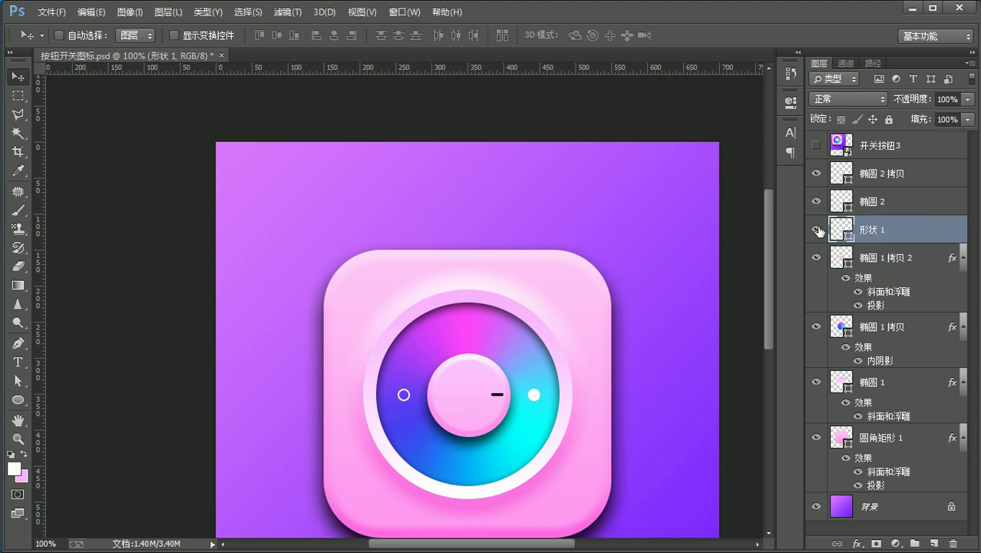
click(816, 229)
click(817, 229)
key(u)
click(145, 35)
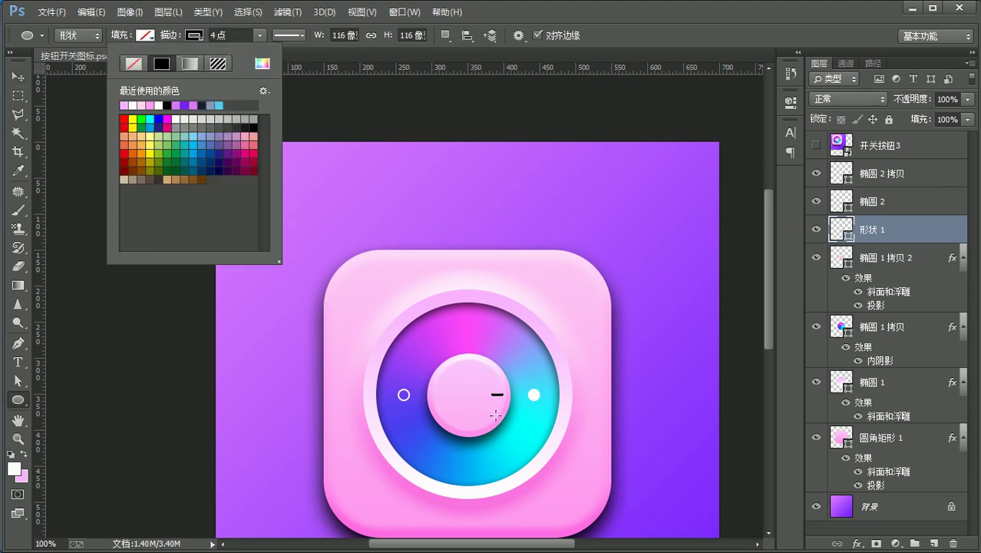
click(265, 64)
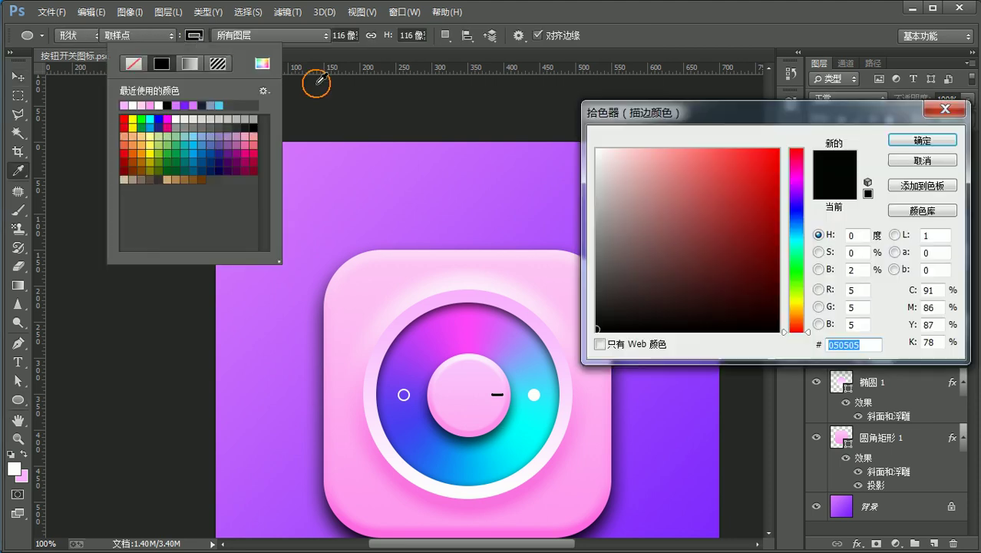
click(499, 422)
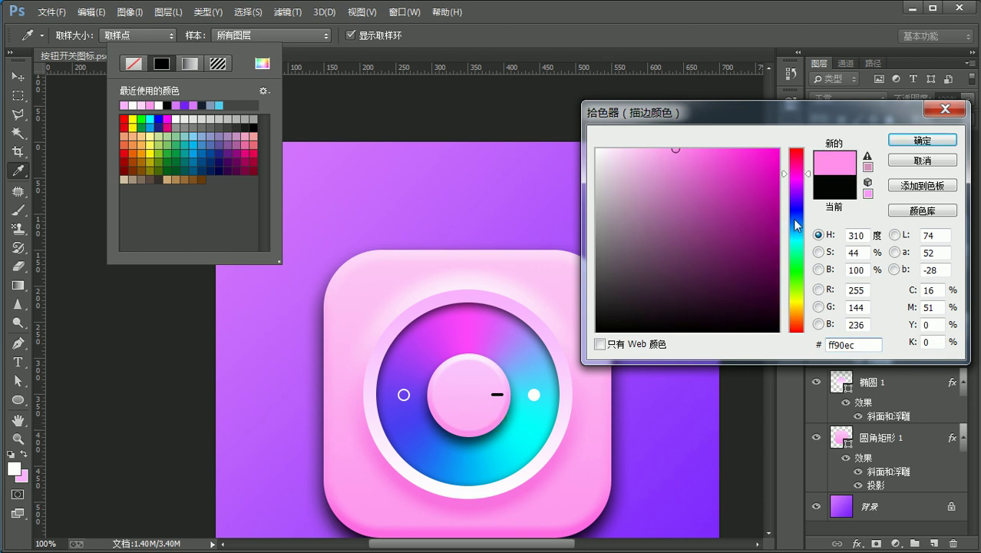
key(Return)
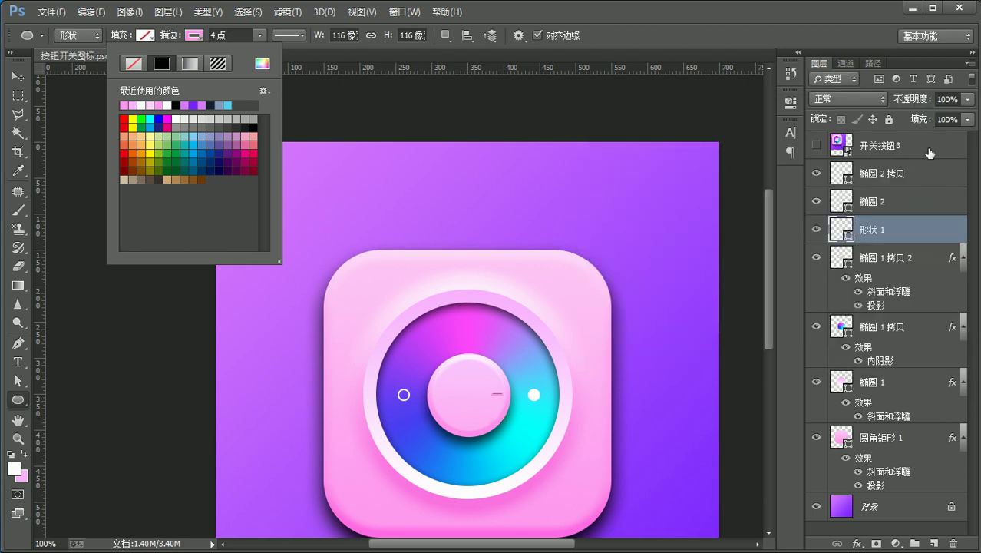
click(930, 149)
key(v)
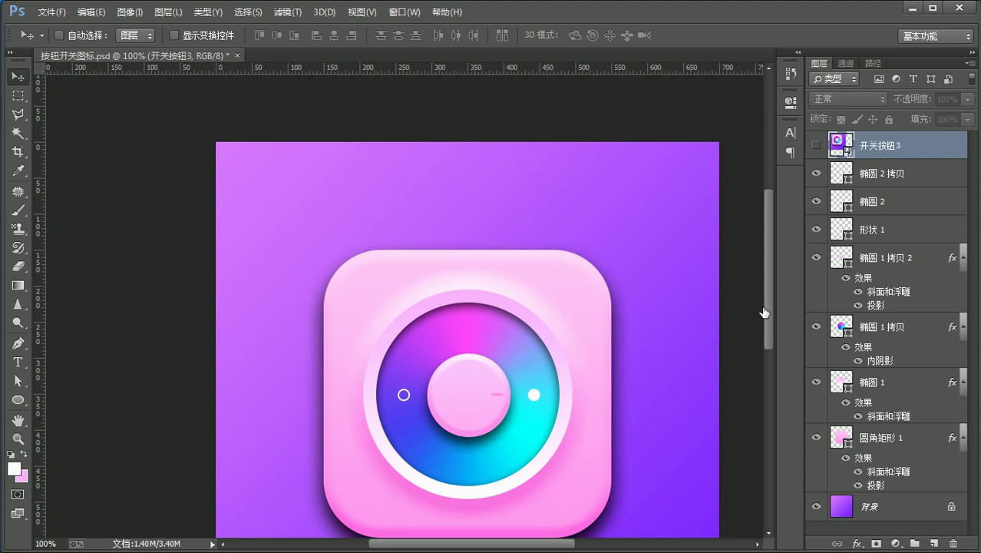
Step: Add a black Inner Shadow (内阴影) to the indicator line 形状 1, using the 正片叠底 (Multiply) blend mode
click(816, 201)
click(816, 201)
click(916, 229)
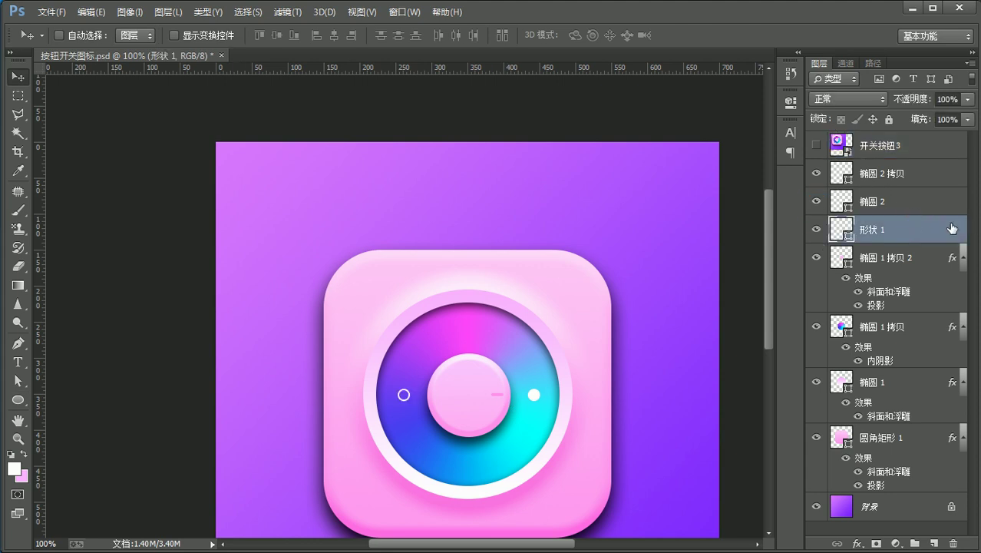
double_click(941, 227)
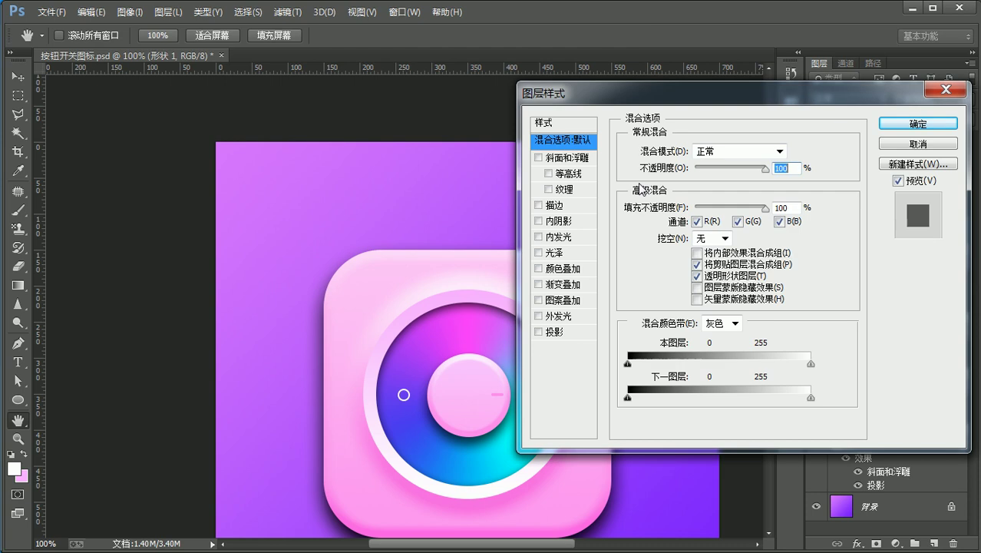
click(538, 221)
click(559, 221)
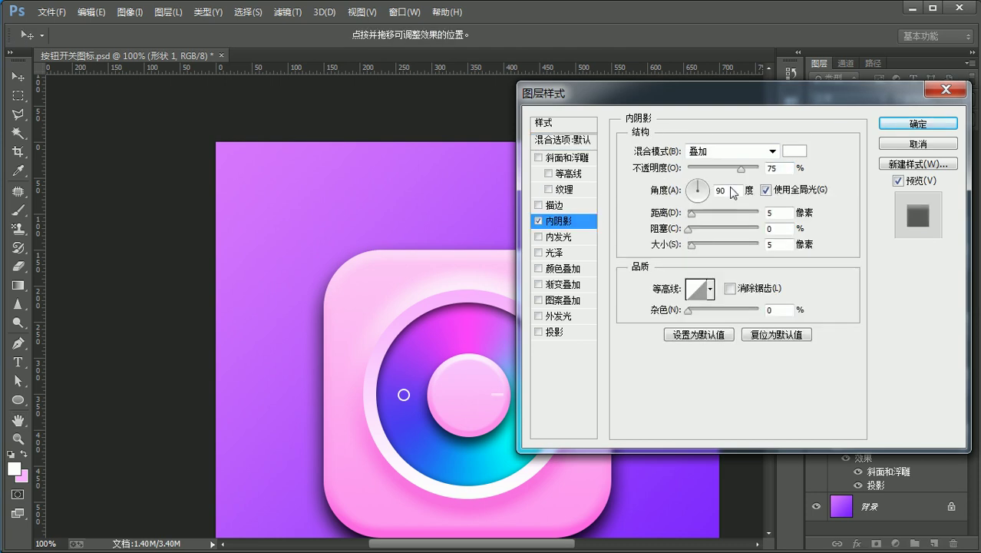
click(790, 151)
click(636, 306)
click(922, 140)
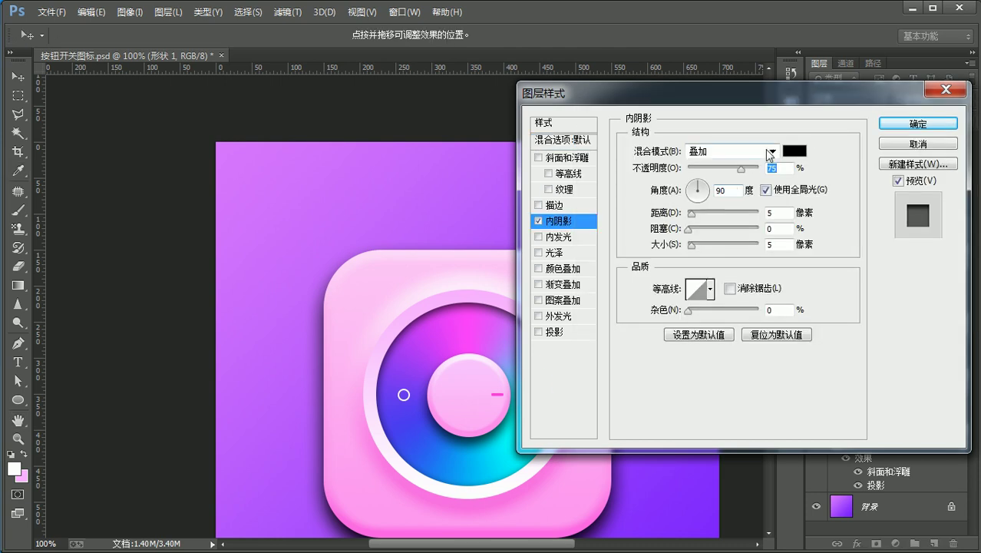
click(753, 152)
click(734, 226)
drag(777, 95, 850, 86)
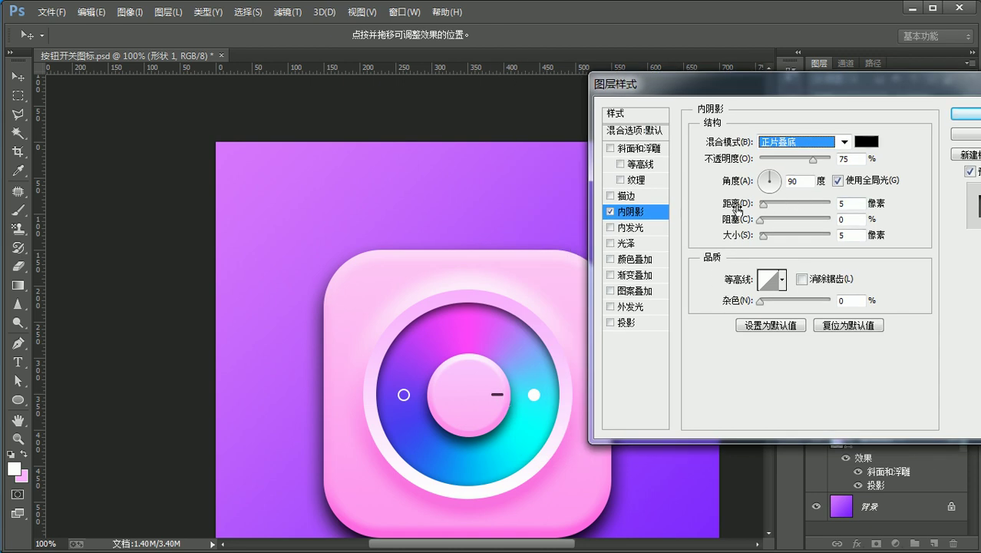
Step: Set the indicator line's inner shadow to 2 px distance, 2 px size and the pink colour ee57d2
double_click(848, 203)
text(2)
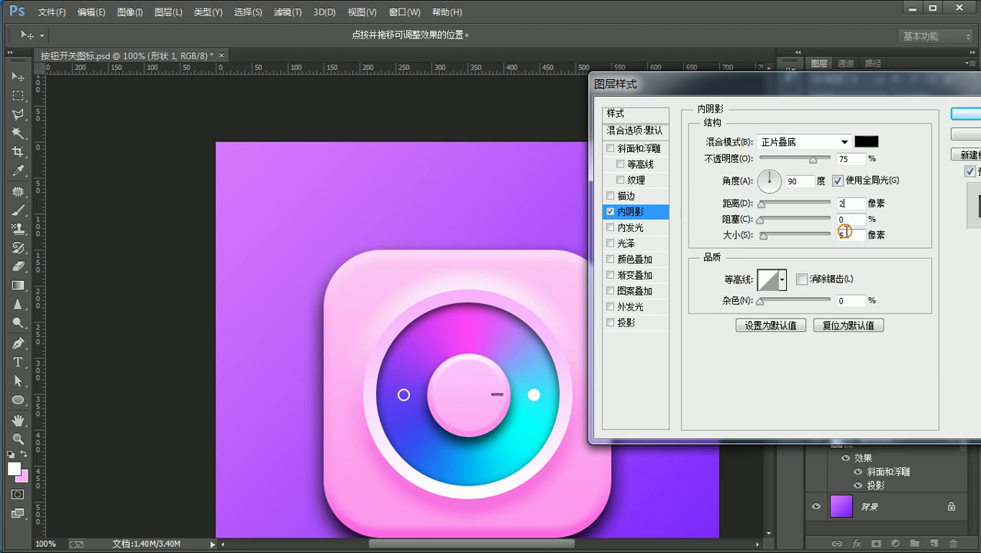
double_click(851, 235)
text(2)
click(866, 141)
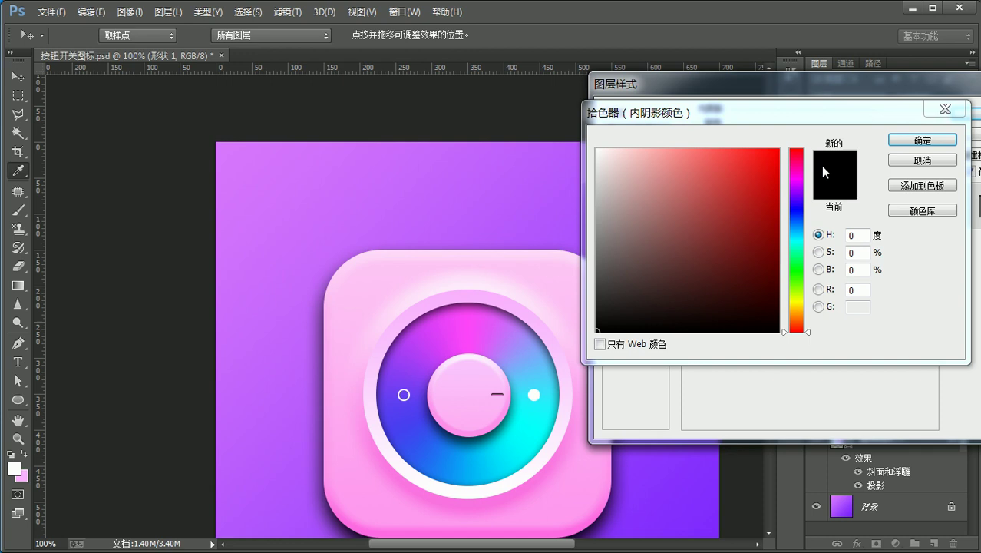
click(544, 474)
click(712, 162)
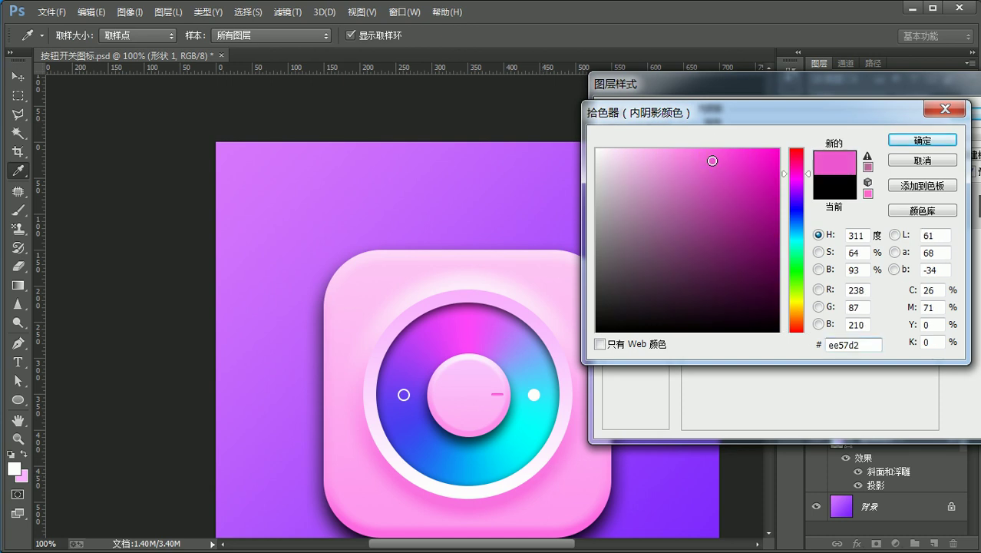
key(Return)
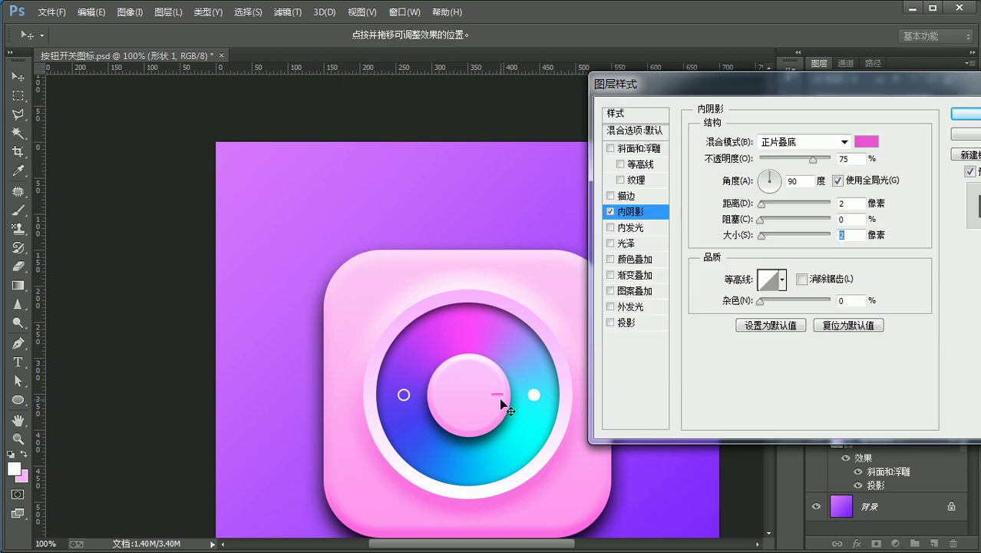
Step: Add a Drop Shadow (投影) to the indicator line in white ffffff with the 叠加 (Overlay) blend mode
click(611, 322)
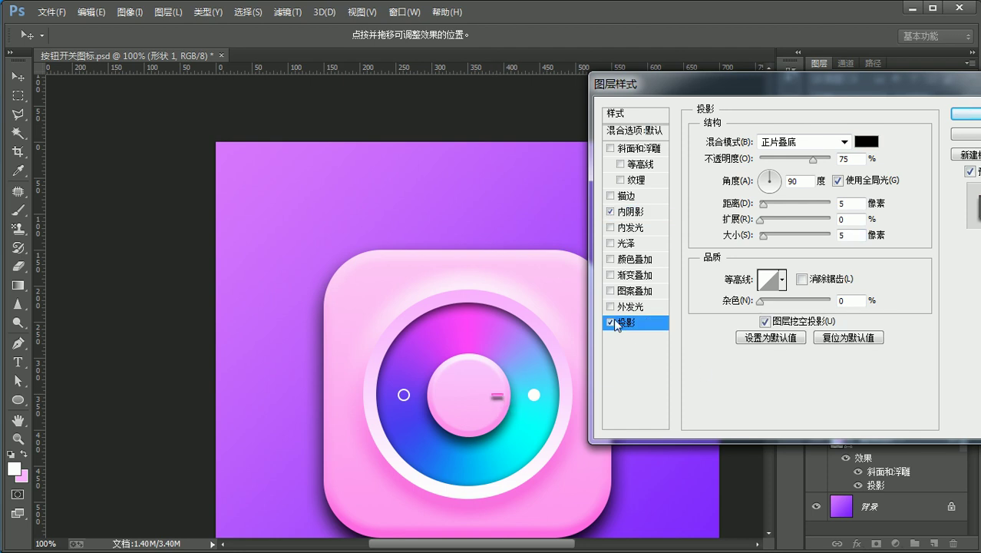
click(866, 142)
text(ffffff)
key(Return)
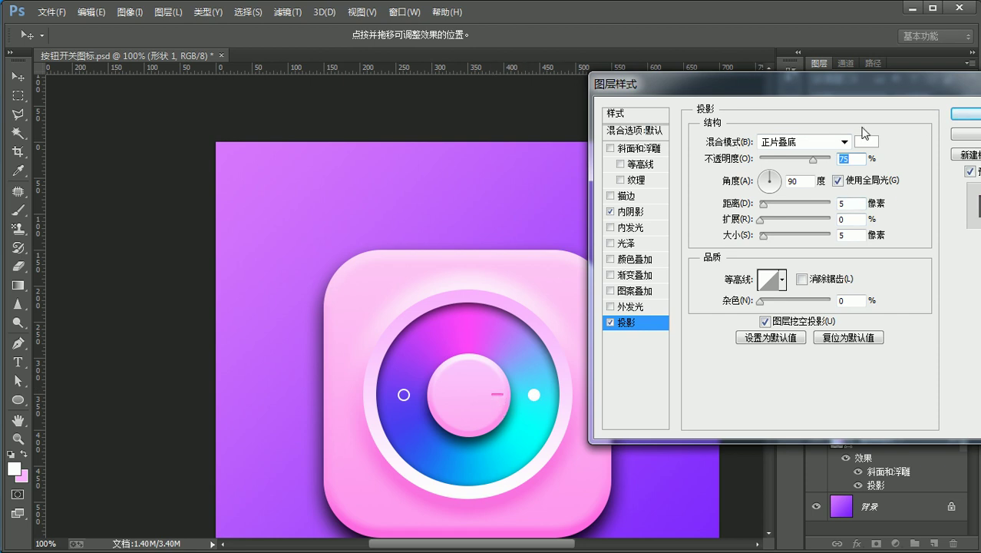
click(844, 141)
click(793, 379)
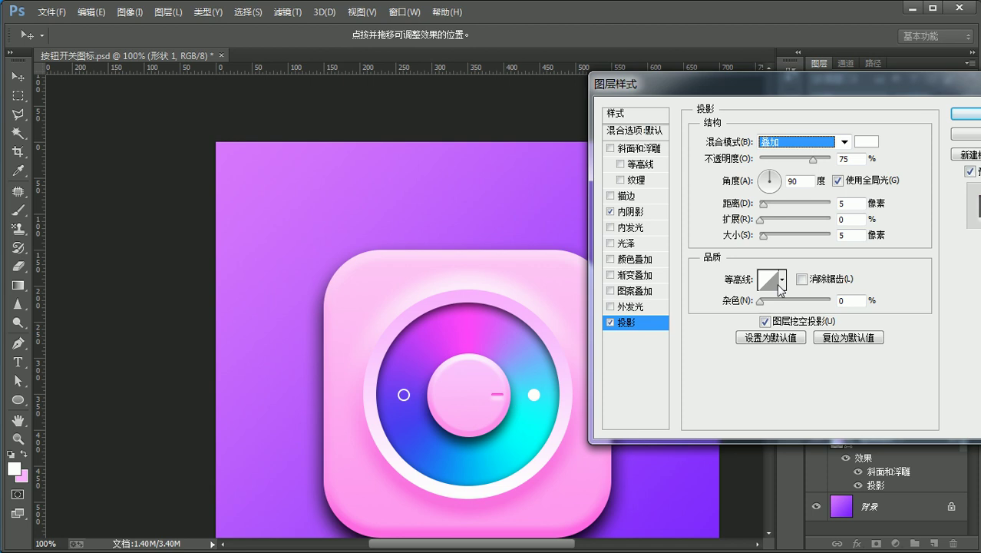
Step: Set the indicator line's drop shadow to 1 px size and 1 px distance and accept the layer style
double_click(850, 235)
text(1)
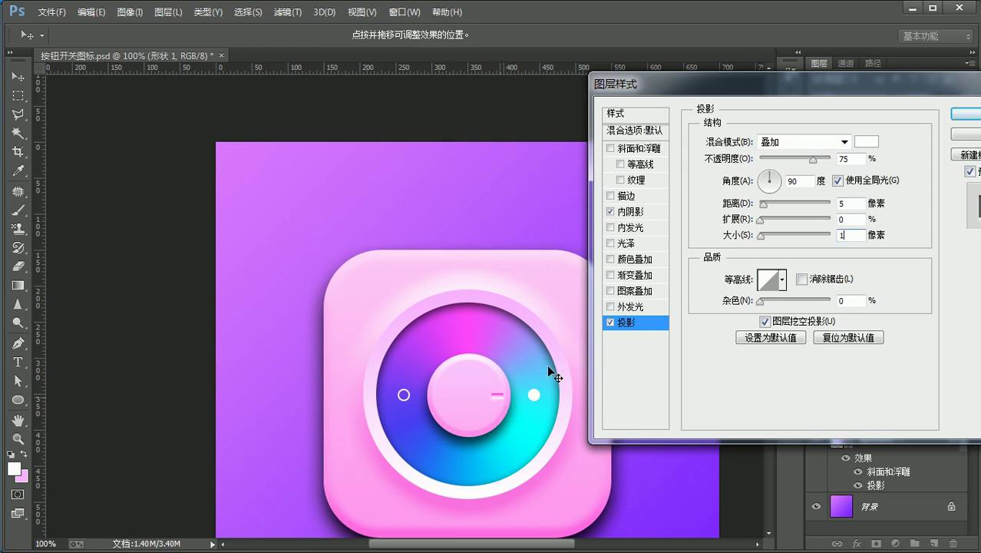
double_click(853, 205)
text(1)
key(Return)
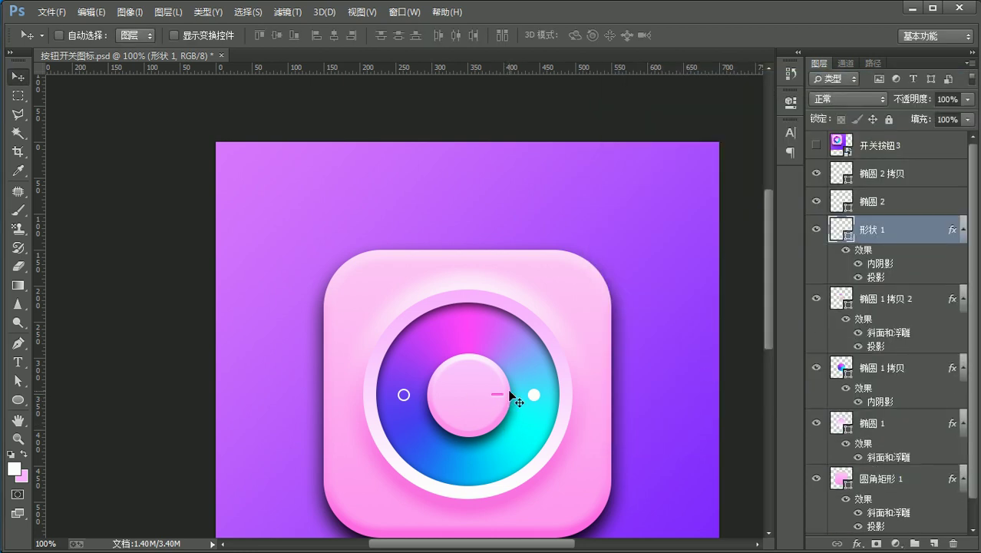
Step: Check the small circles on the reference, then set the layers 椭圆 2 and 椭圆 2 拷贝 to the 叠加 (Overlay) blend mode
click(816, 144)
click(882, 145)
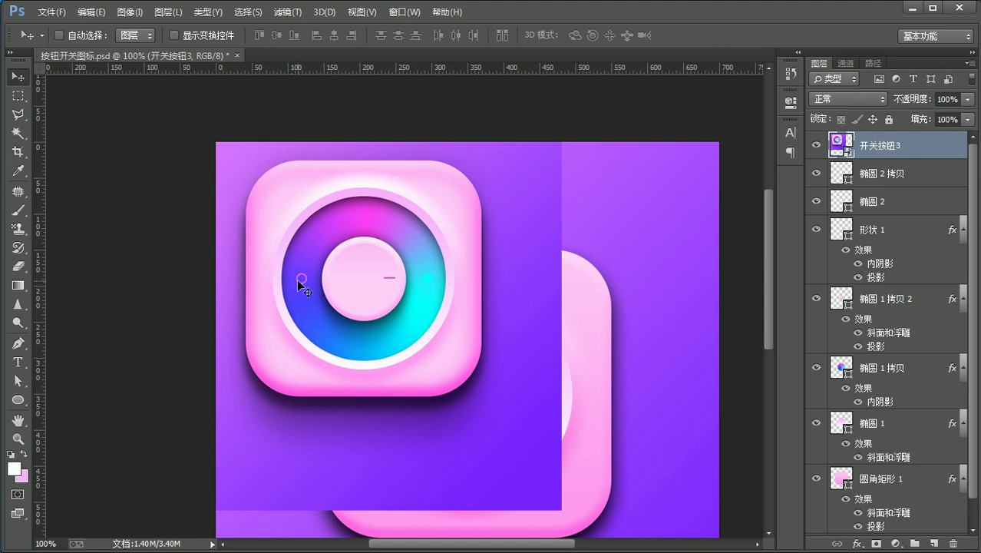
click(816, 146)
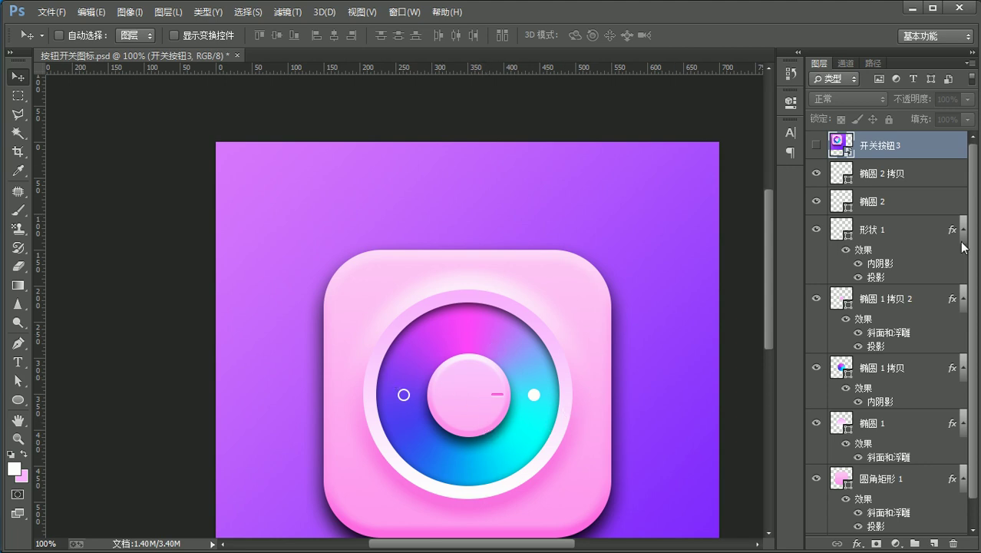
click(914, 178)
shift+click(910, 201)
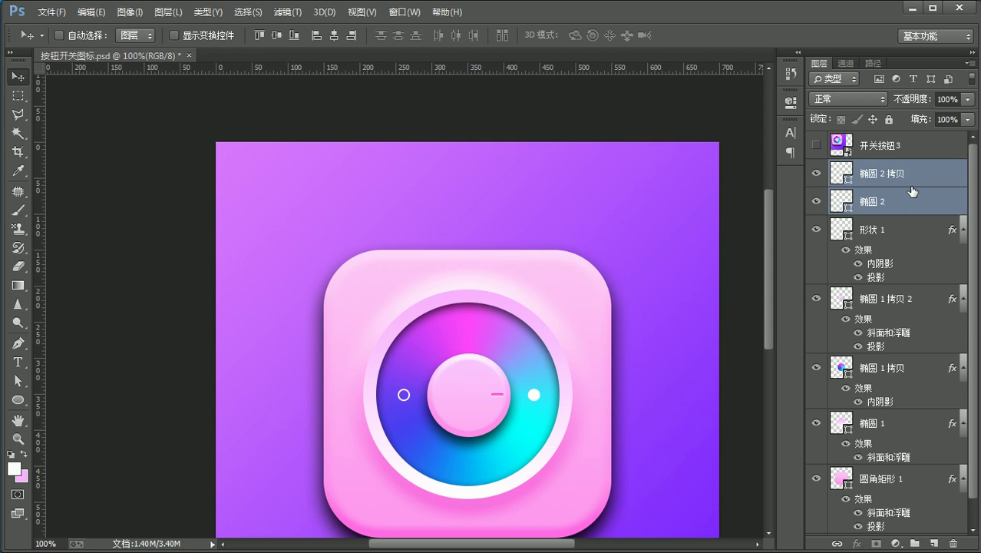
click(848, 102)
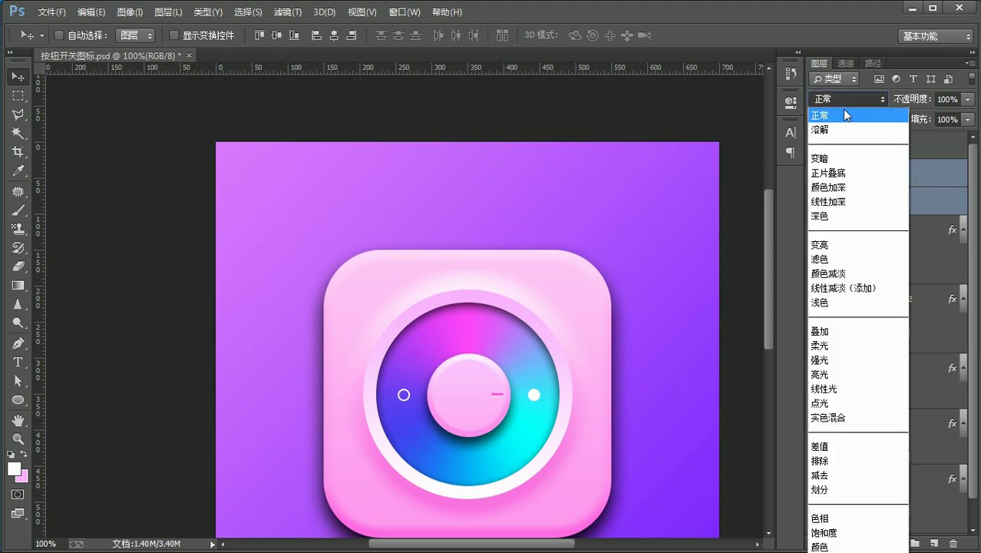
click(816, 332)
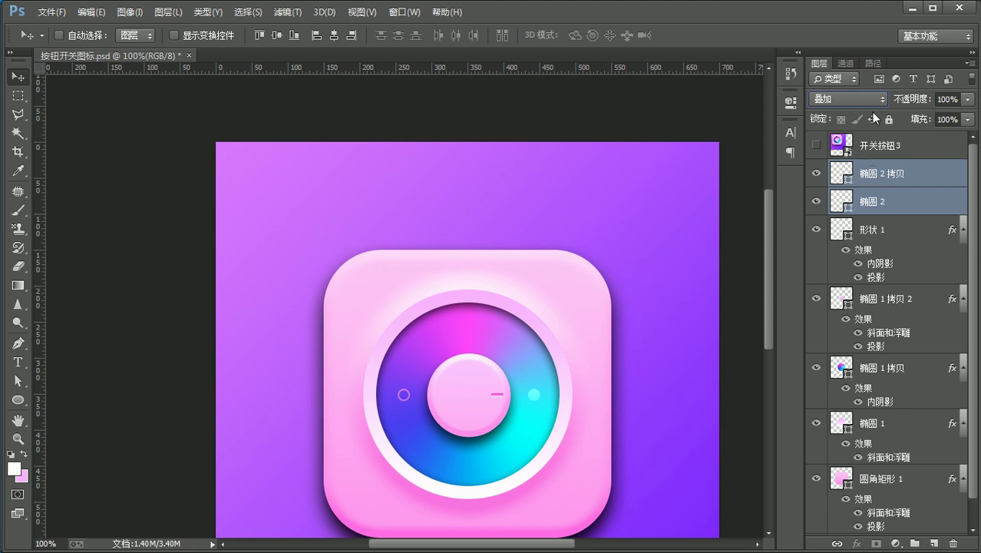
Step: Compare the whole icon with the reference layer 开关按钮3, looking at the base, colour wheel and knob
click(924, 145)
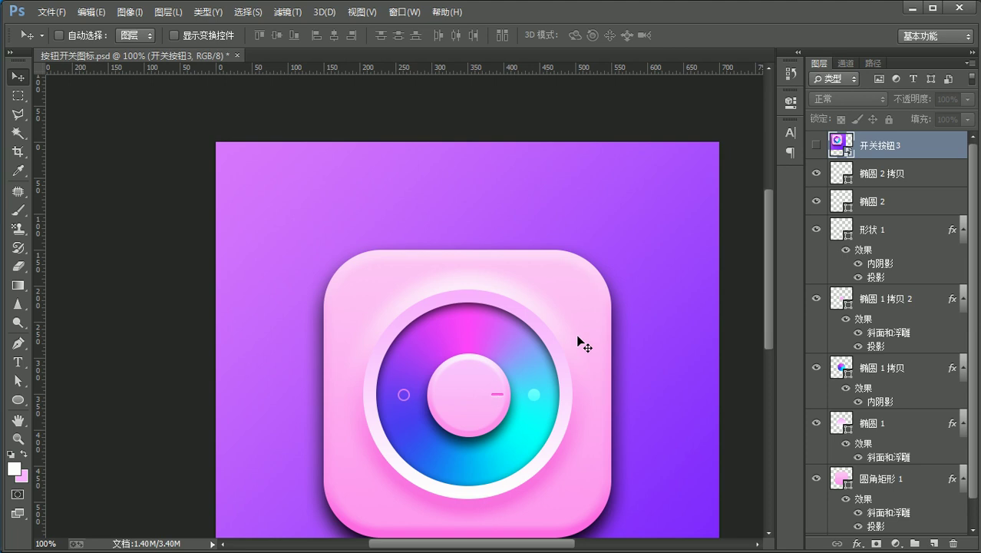
scroll(655, 338, down, 4)
scroll(654, 339, up, 1)
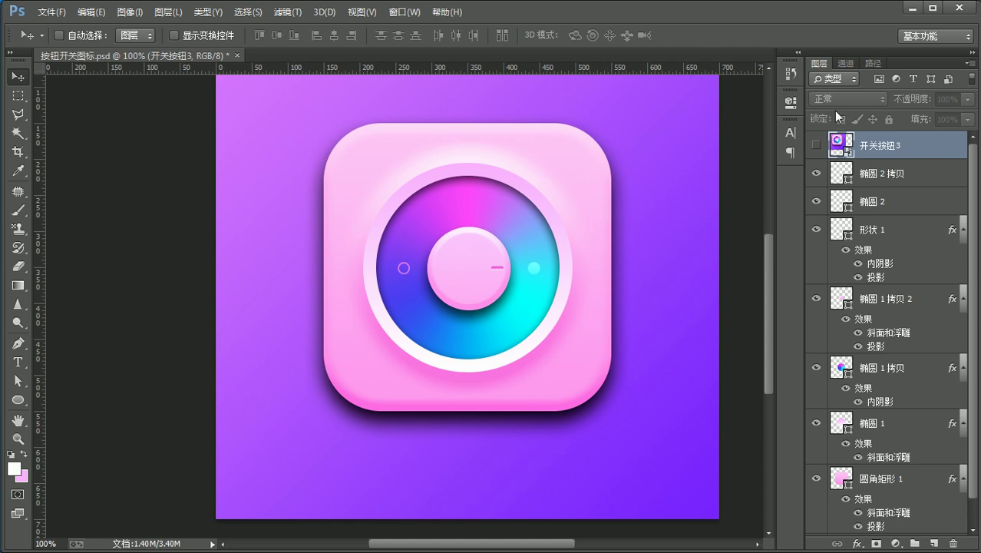
click(816, 145)
scroll(455, 266, up, 4)
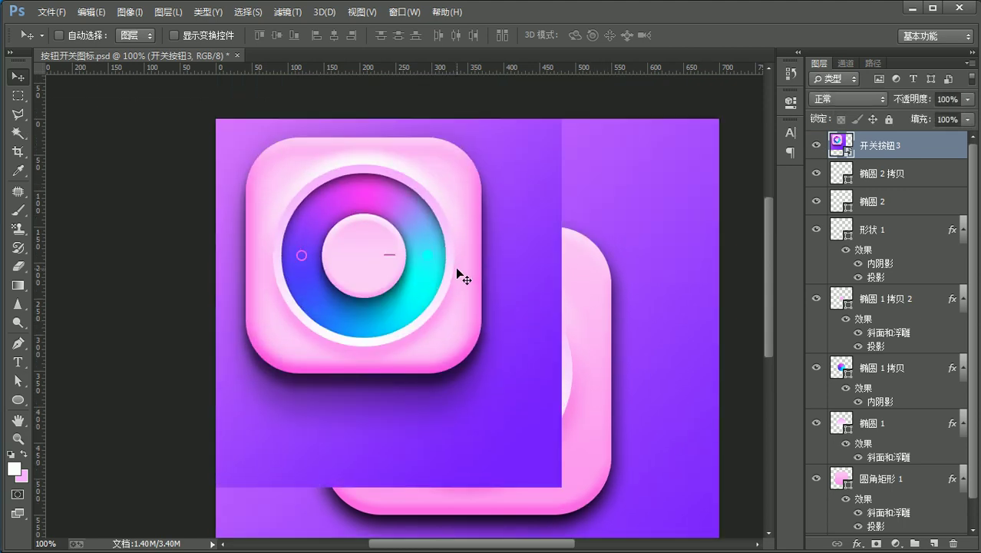
click(816, 145)
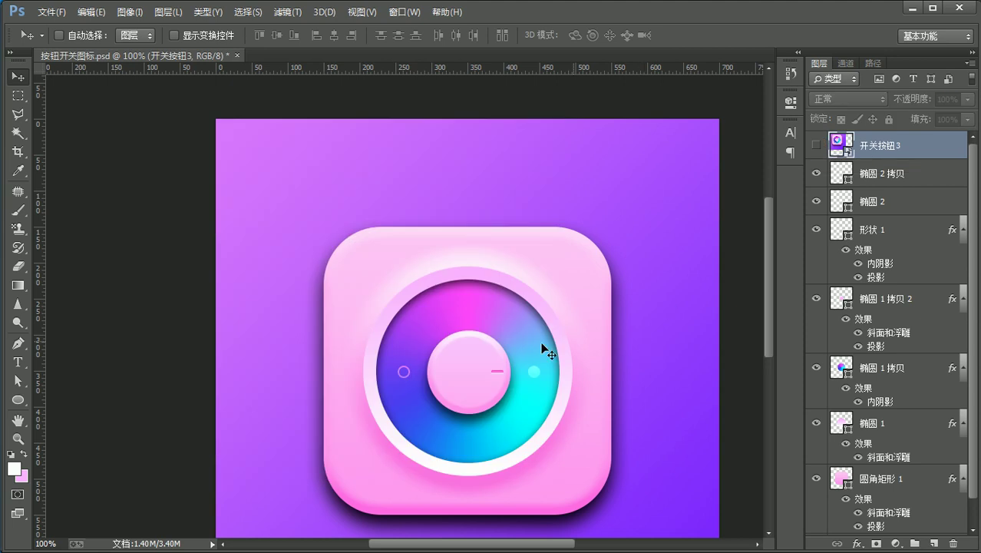
ctrl+click(488, 317)
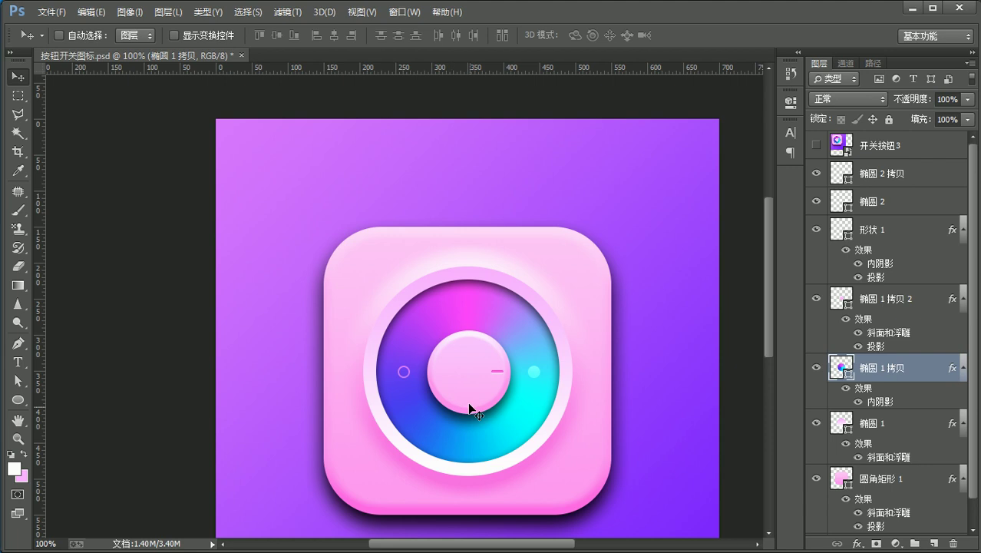
Step: Change the light end stop at 100% in the gradient fill of the base 圆角矩形 1 to a deeper pink
ctrl+click(580, 272)
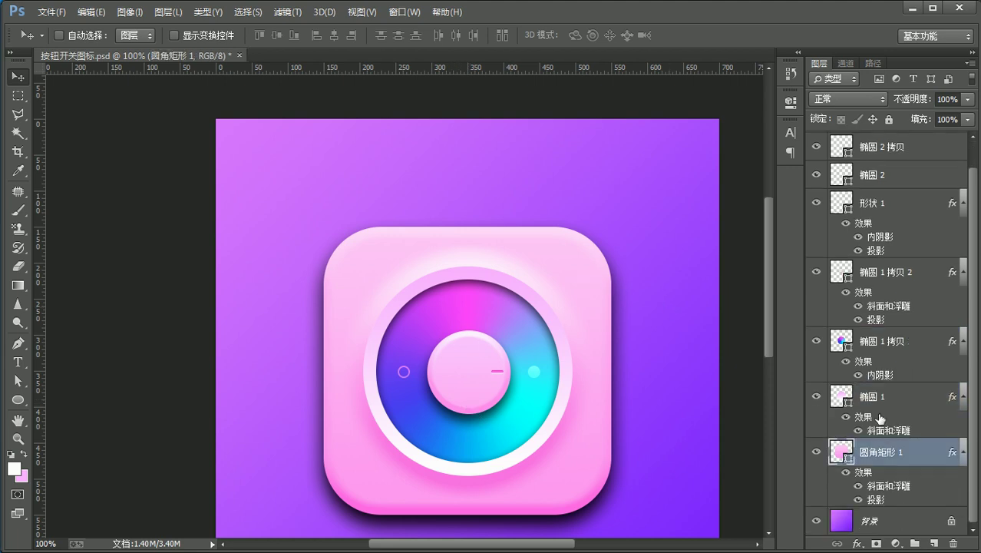
double_click(841, 451)
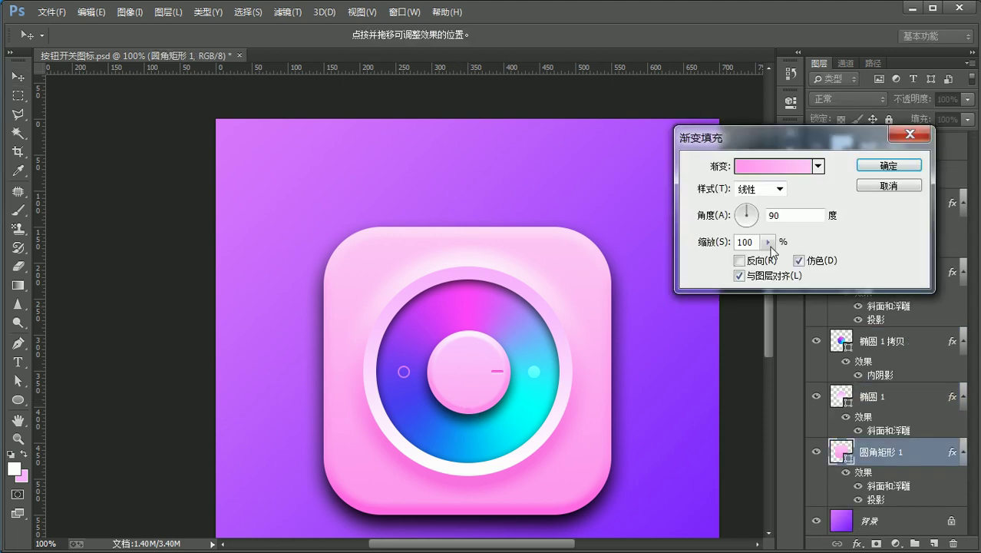
click(777, 166)
double_click(829, 359)
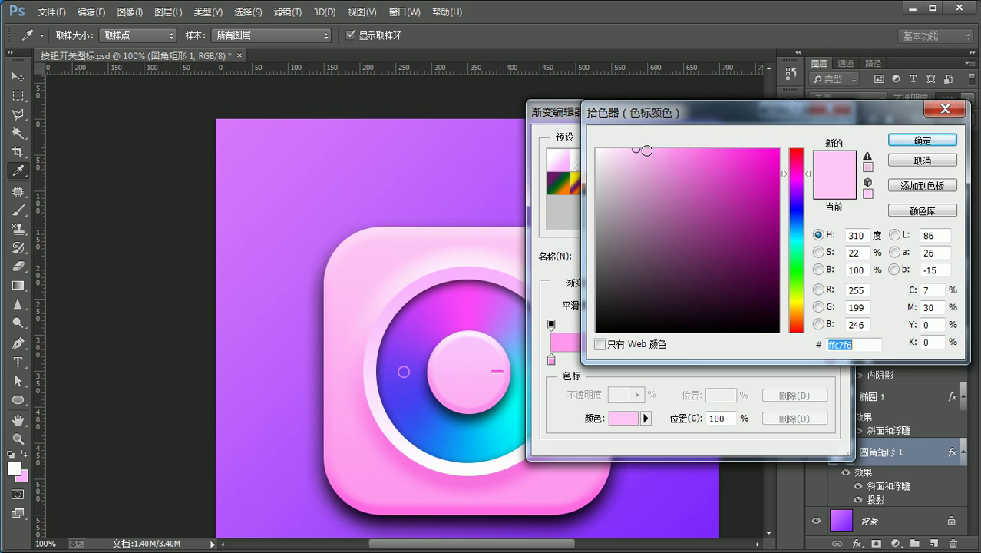
click(650, 149)
drag(636, 173, 650, 157)
key(Return)
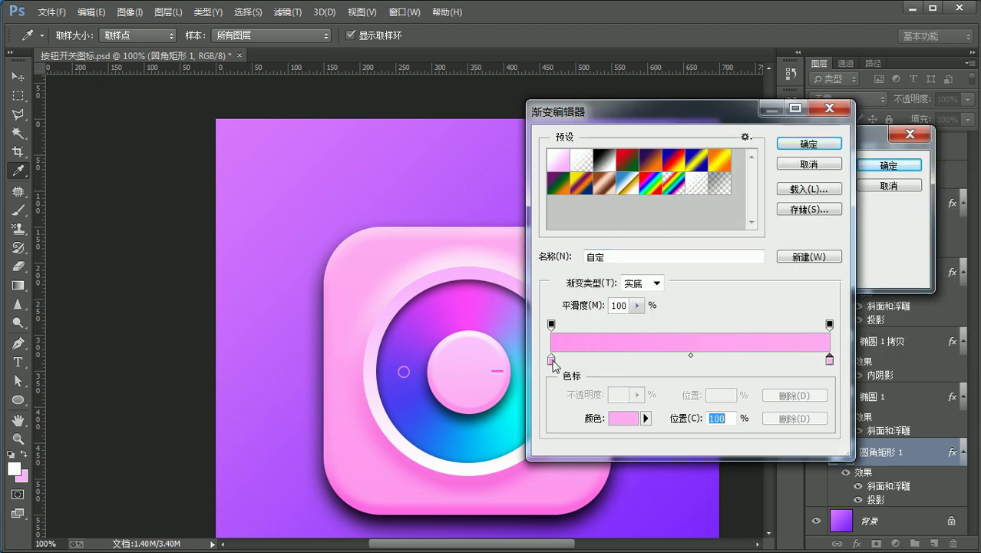
Step: Accept the base's gradient fill and set the bevel shadow colour of 圆角矩形 1 to the deeper pink fd72e7
key(Return)
key(Return)
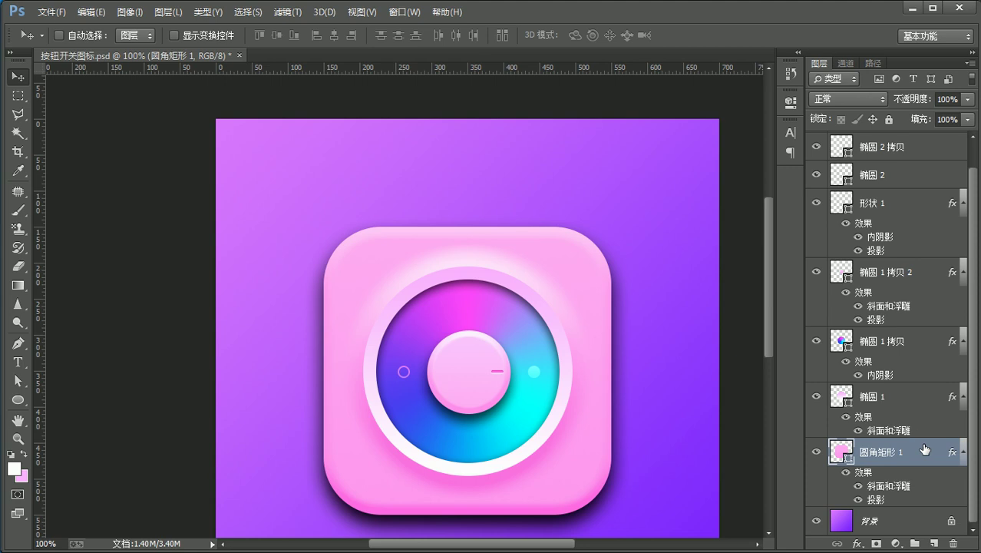
double_click(924, 449)
click(645, 149)
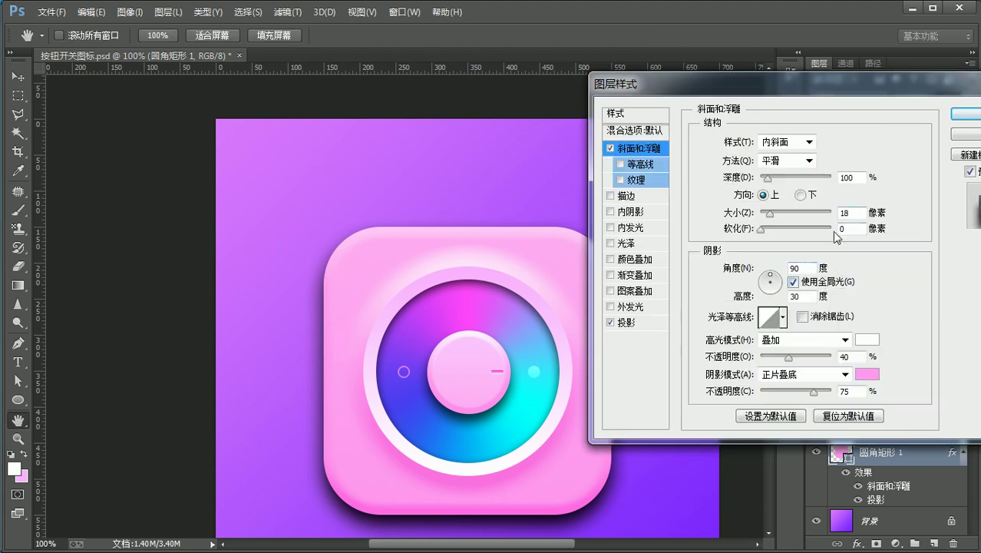
click(866, 374)
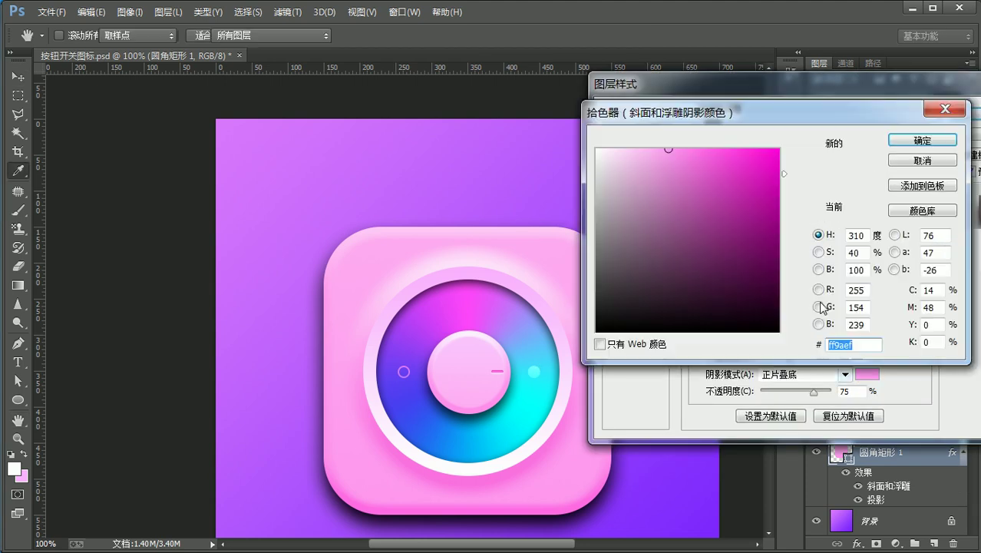
drag(666, 153, 696, 149)
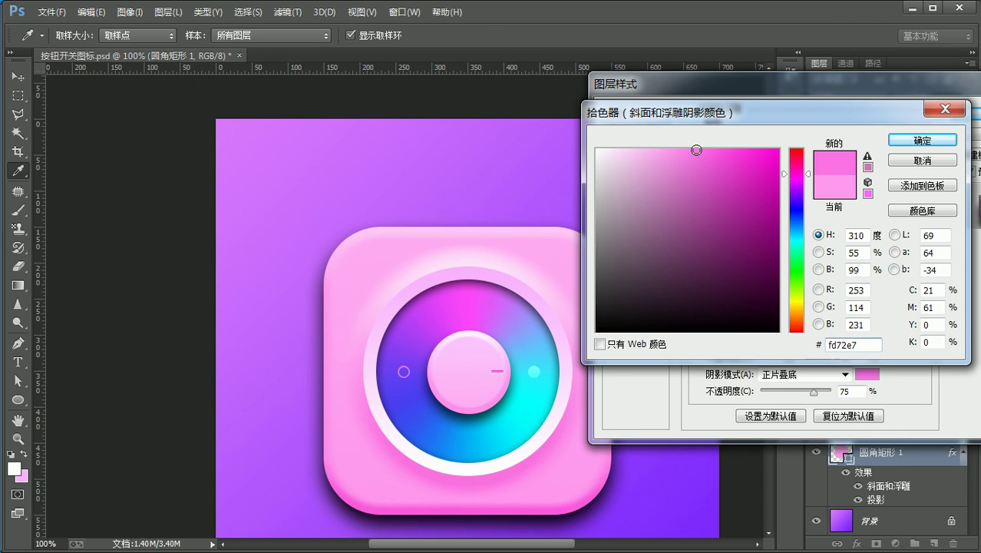
key(Return)
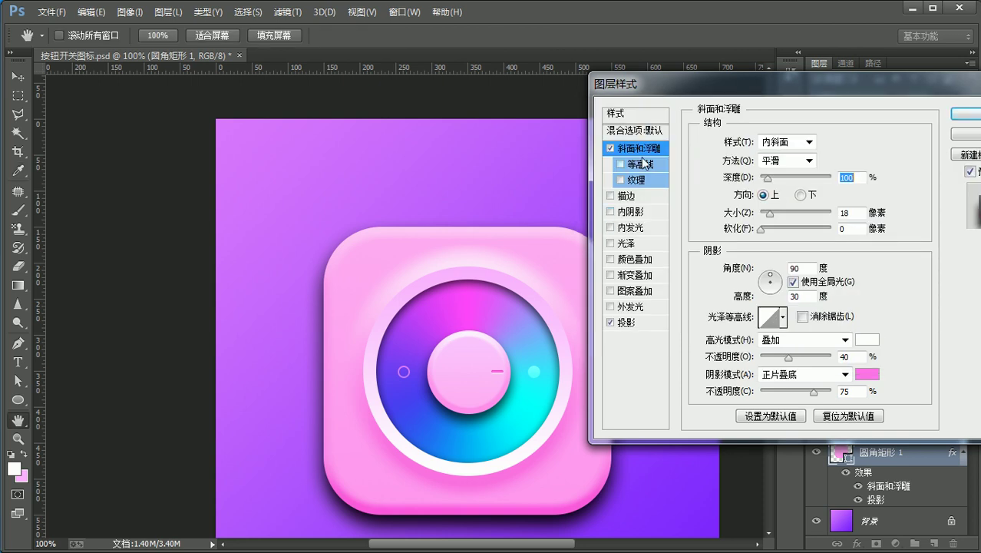
Step: Set the highlight opacity of the base's bevel and emboss to 56% and accept the layer style
drag(789, 357, 804, 361)
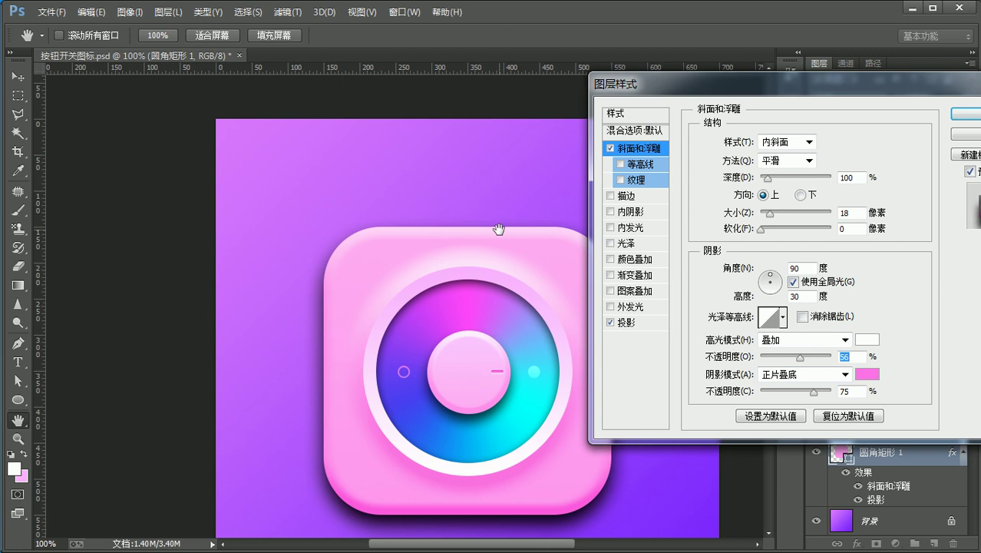
key(Return)
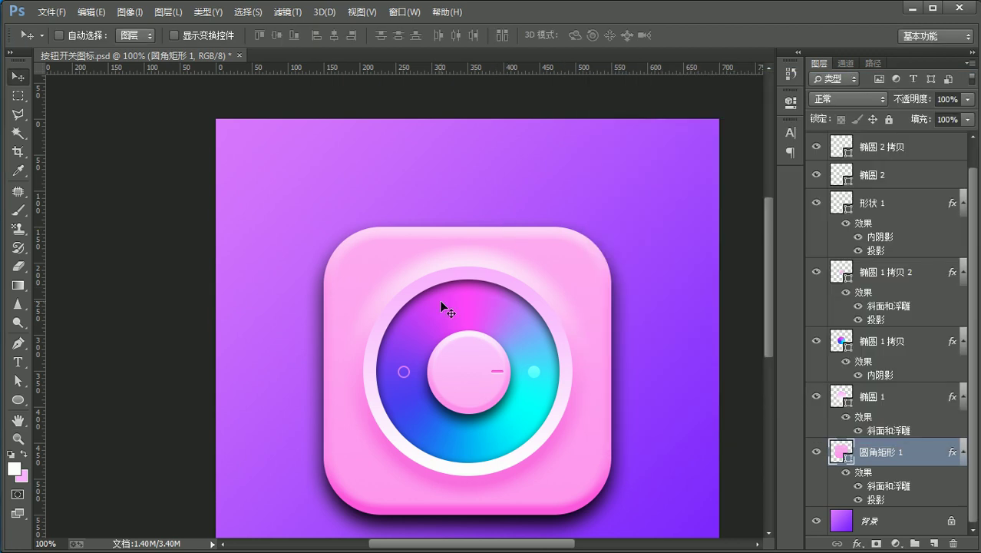
scroll(517, 320, down, 3)
scroll(464, 246, up, 3)
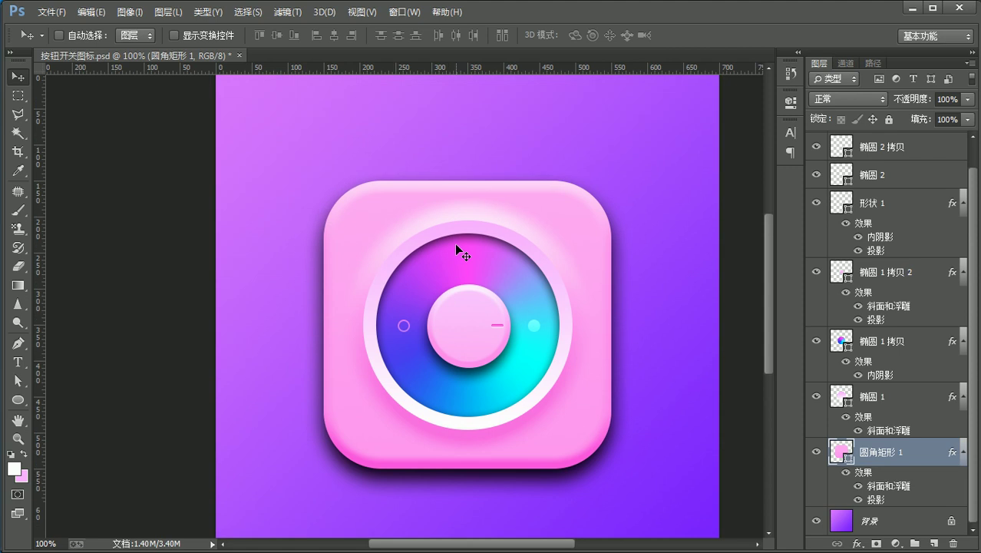
Step: Select all icon layers from 椭圆 2 拷贝 down to 圆角矩形 1, try moving them together, and undo the move
click(915, 152)
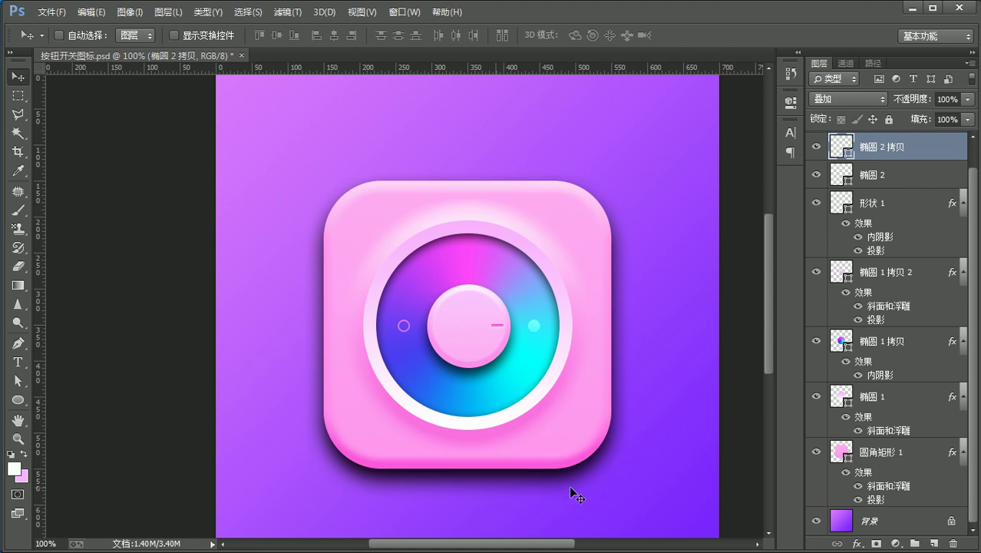
shift+click(906, 453)
drag(444, 378, 464, 357)
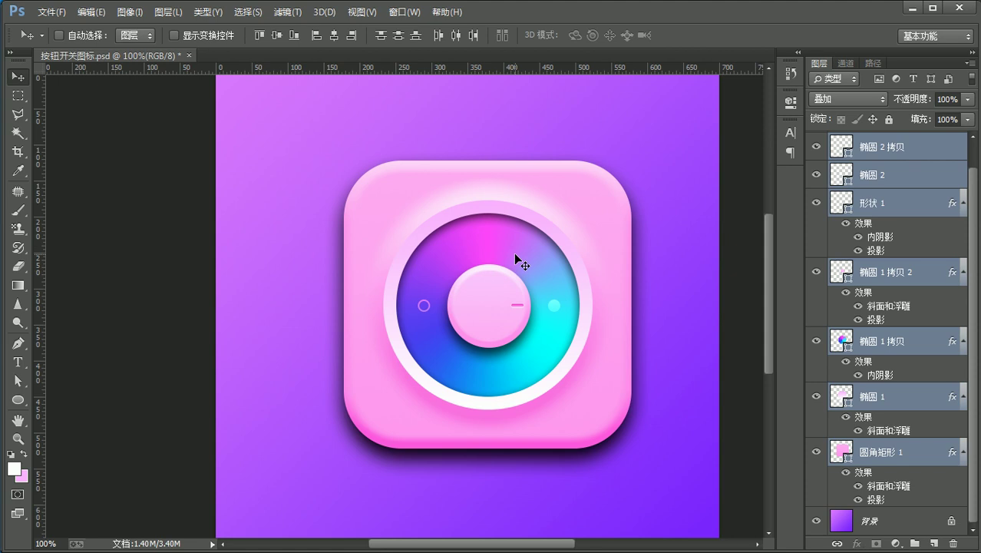
key(ctrl+z)
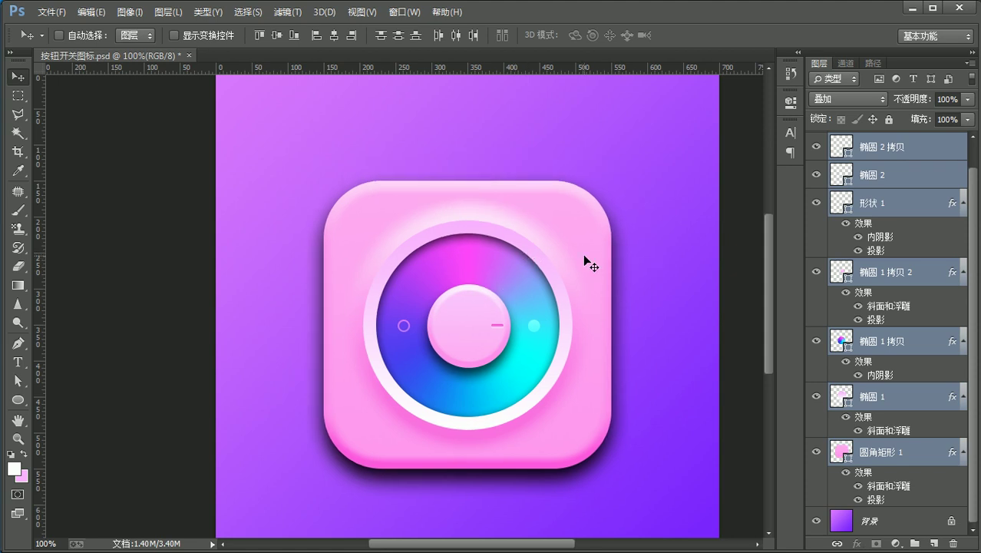